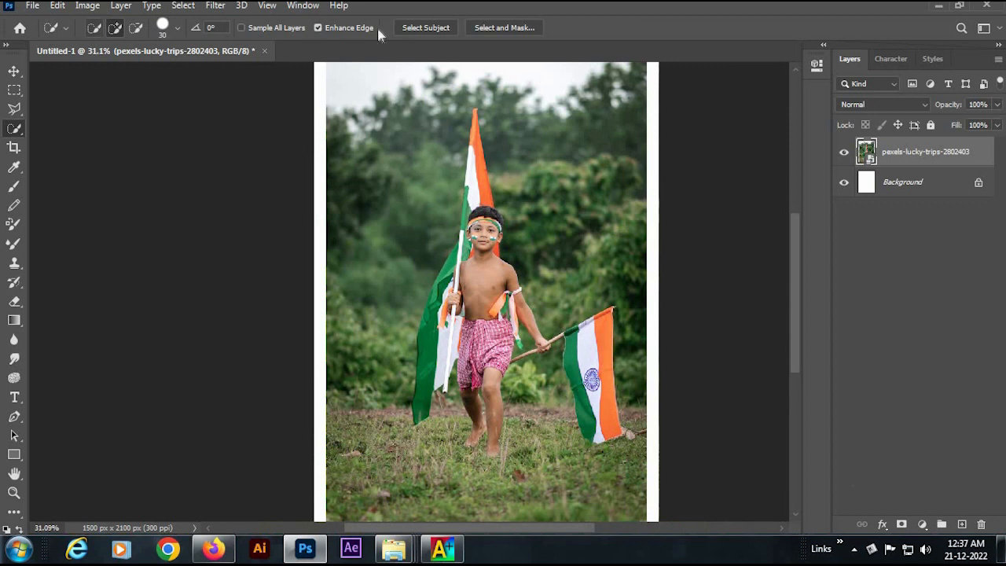
Select the subject automatically and extend the selection over the large flag's lower green and white parts and its pole.
click(425, 27)
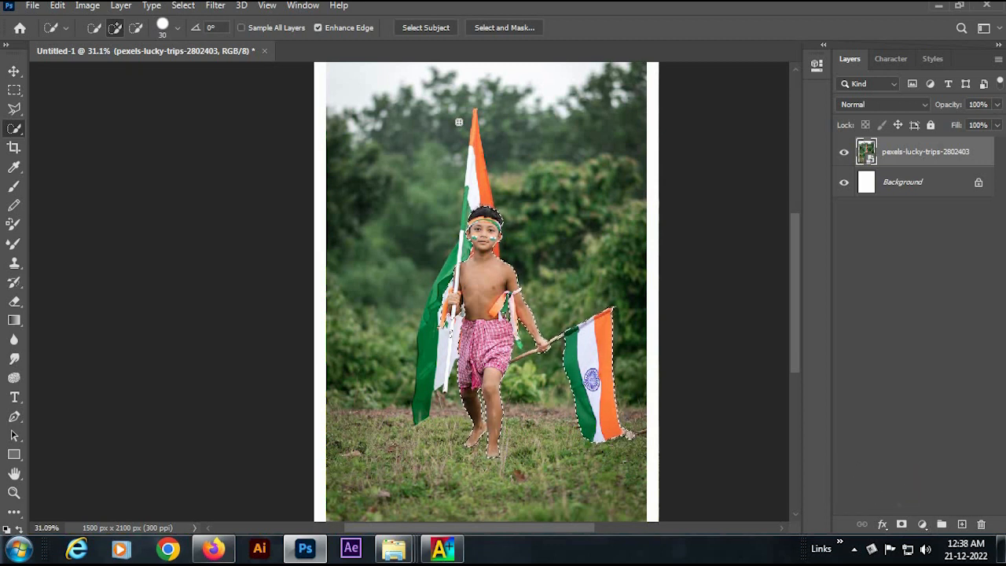
scroll(455, 283, up, 8)
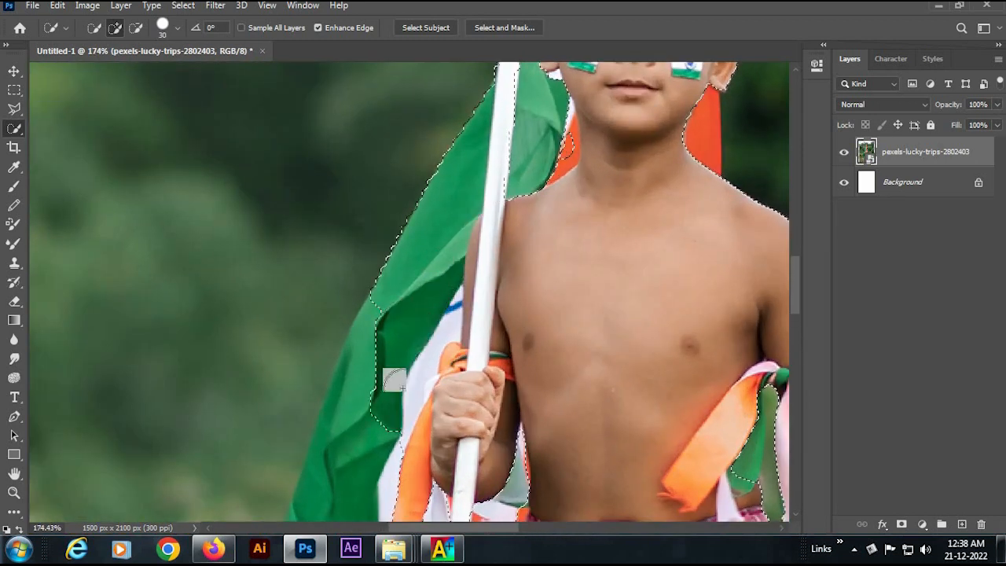
scroll(397, 385, down, 5)
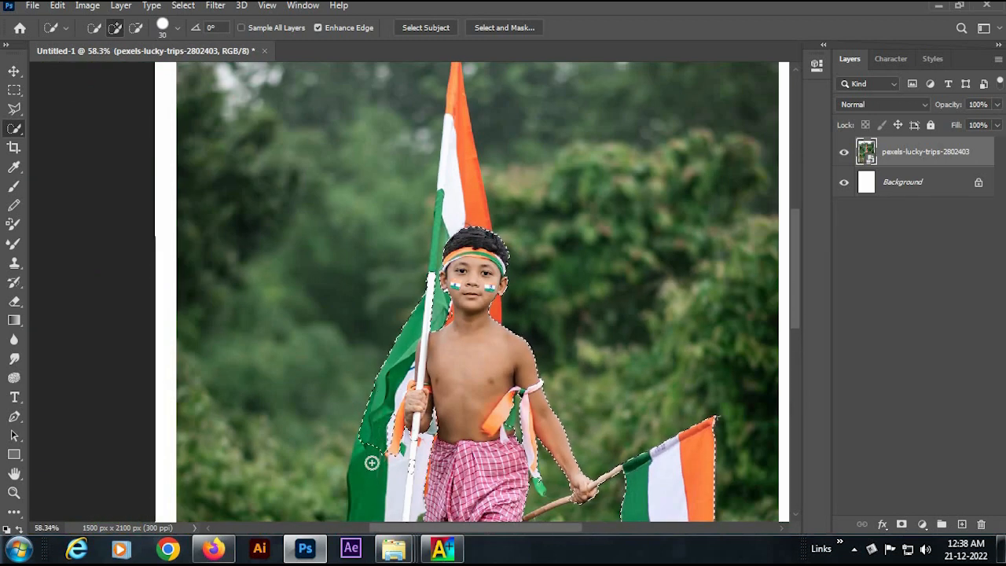
scroll(371, 479, down, 3)
scroll(383, 458, up, 5)
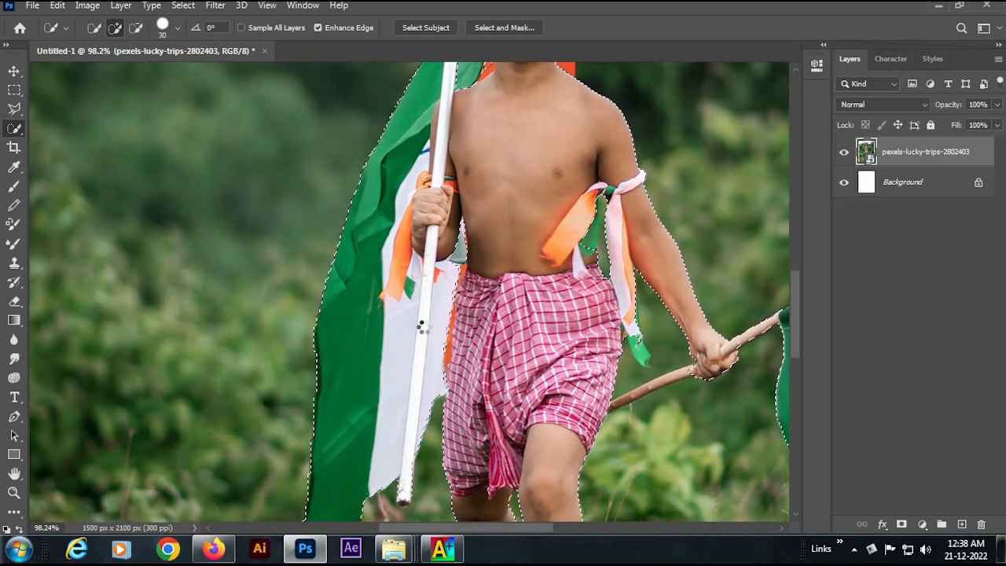
drag(422, 326, 418, 213)
scroll(385, 315, up, 3)
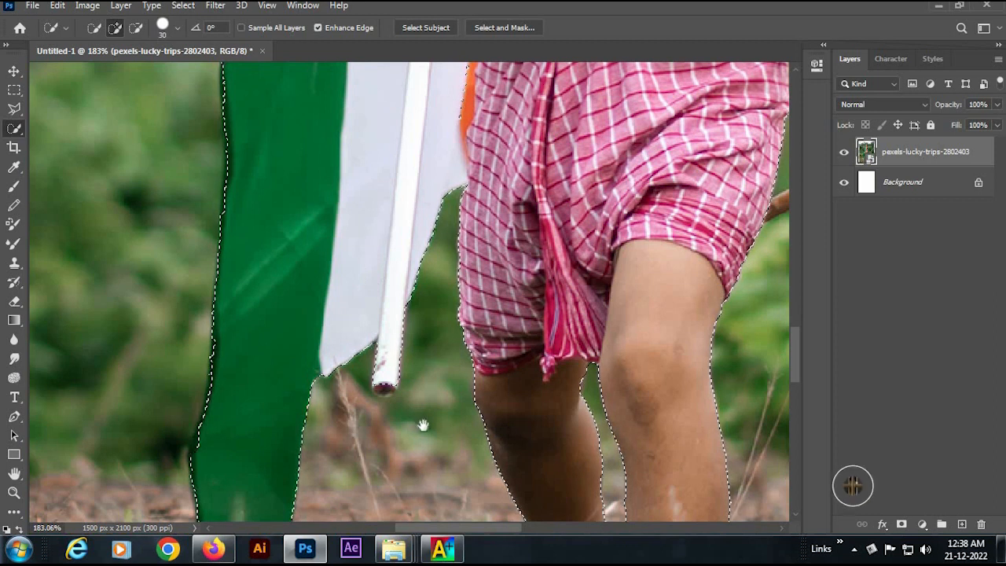
Add the flag areas between the boy's pole-holding arm and waist, including the orange strip beside the cloth, to the selection.
scroll(423, 425, up, 5)
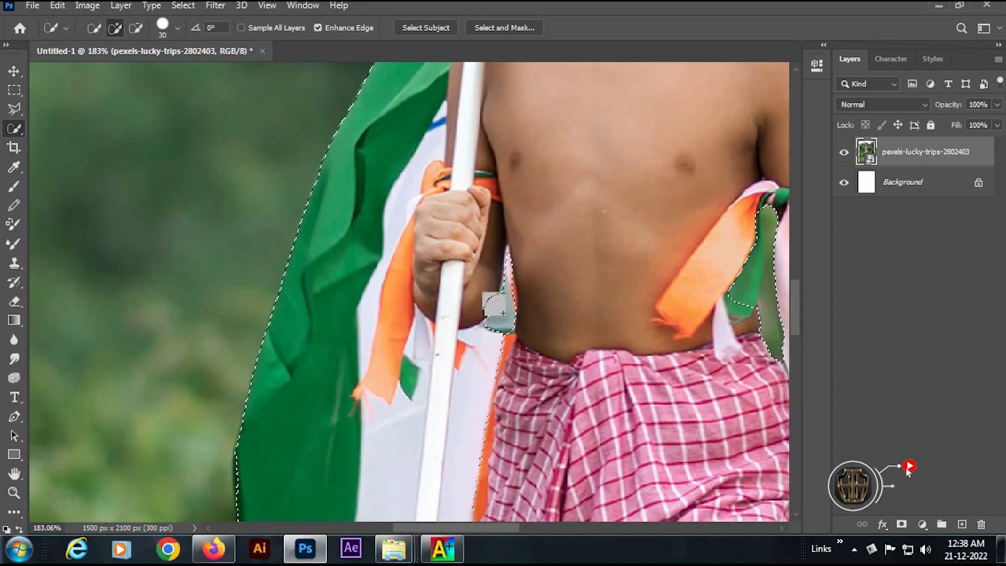
scroll(519, 227, down, 5)
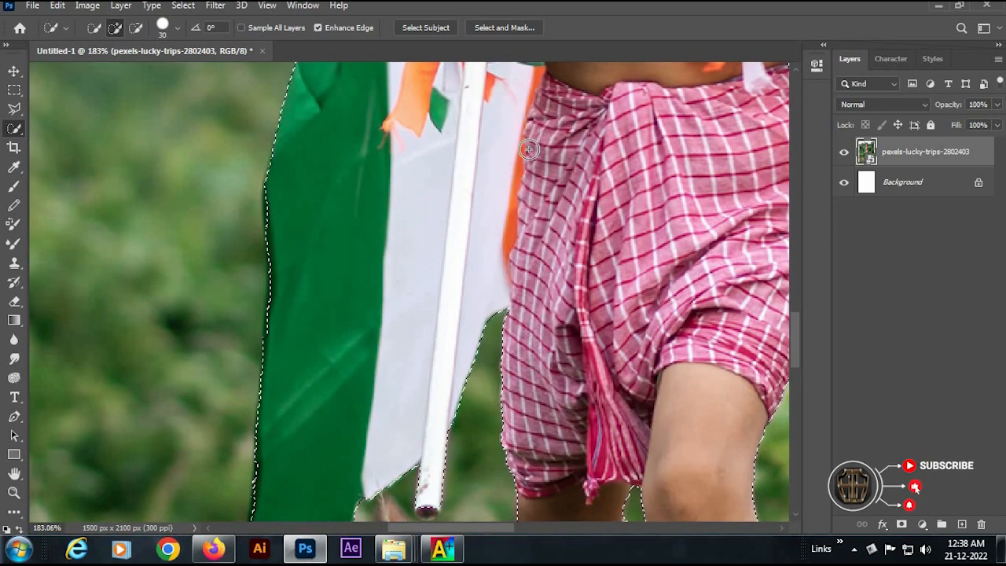
scroll(528, 149, down, 6)
scroll(546, 406, up, 3)
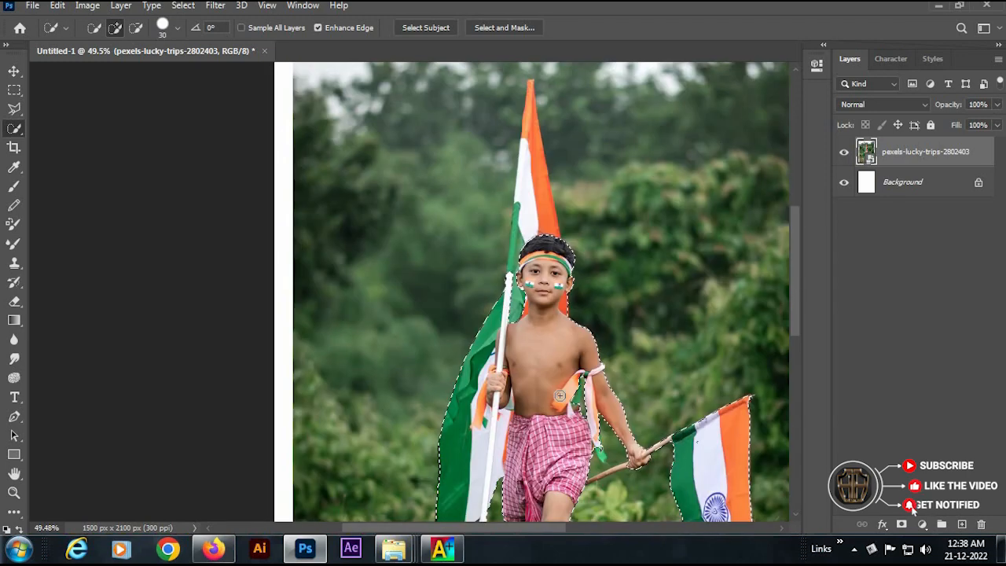
Add the ribbons hanging from the boy's other upper arm to the selection.
scroll(560, 395, up, 5)
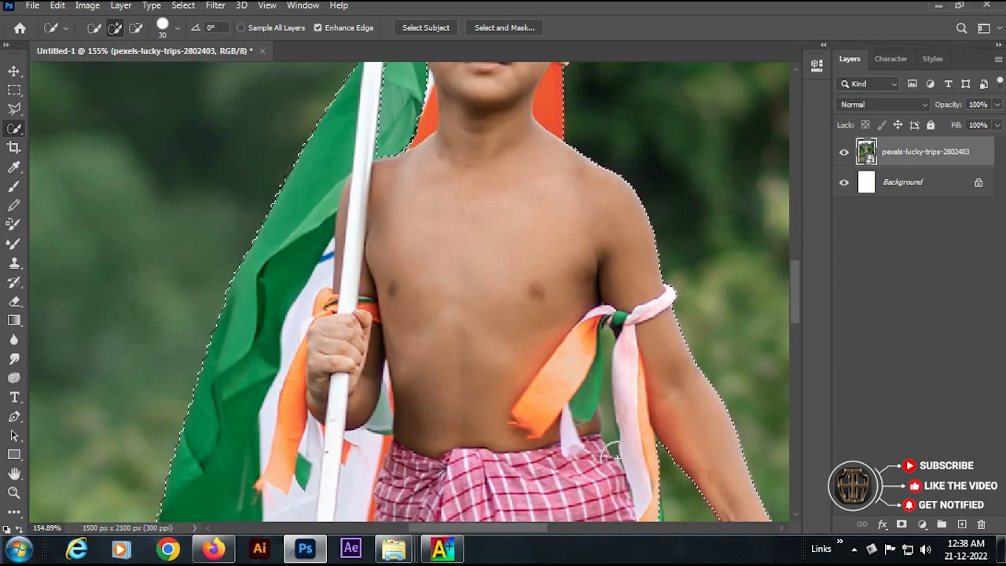
scroll(613, 452, down, 4)
scroll(504, 317, up, 2)
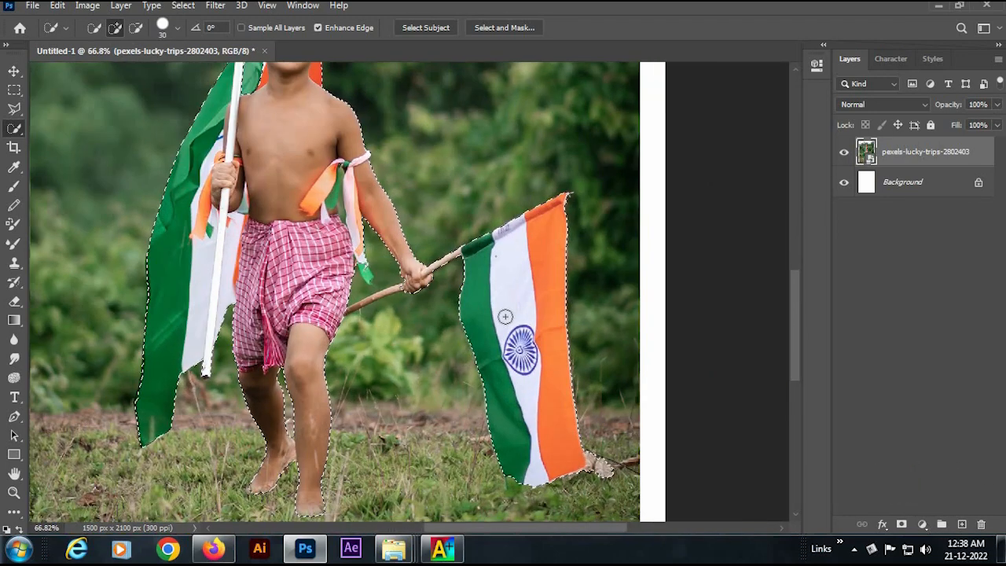
Add the lower part of the small flag's stick, between the hand and the cloth, to the selection with a 10 px brush.
scroll(505, 317, up, 3)
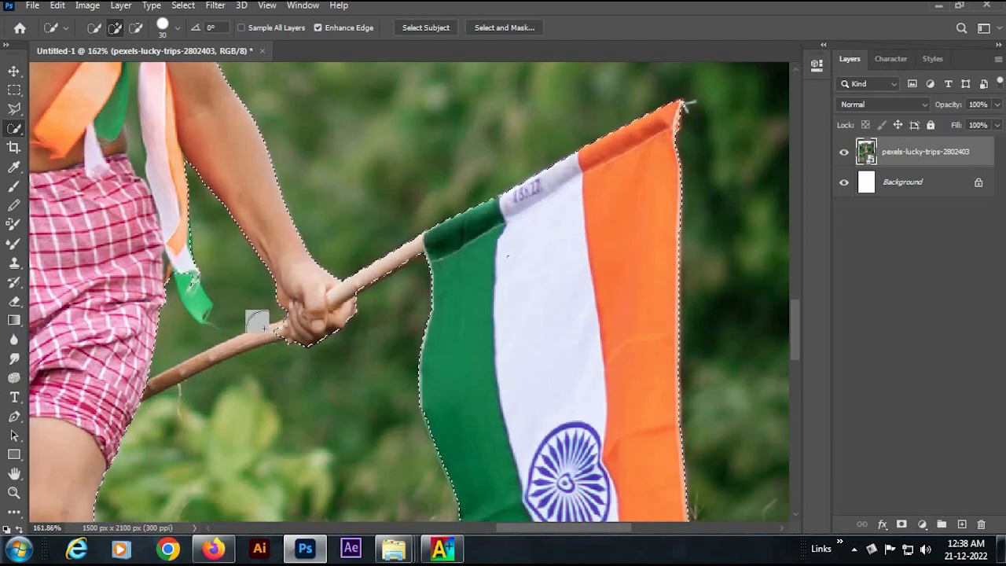
mouse_move(257, 322)
mouse_down()
mouse_move(265, 330)
mouse_move(147, 390)
mouse_move(199, 368)
mouse_up()
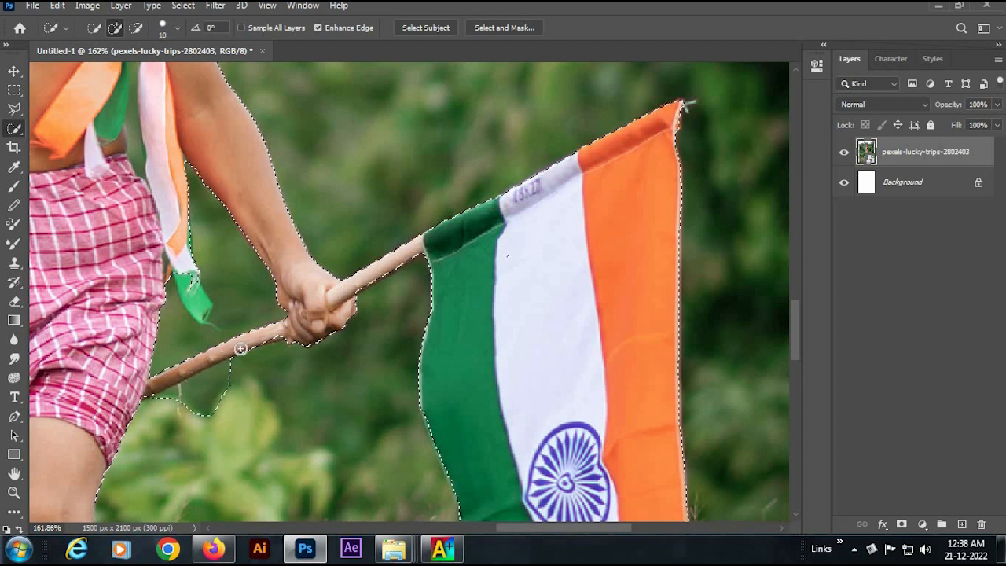
scroll(223, 357, down, 5)
drag(185, 238, 404, 457)
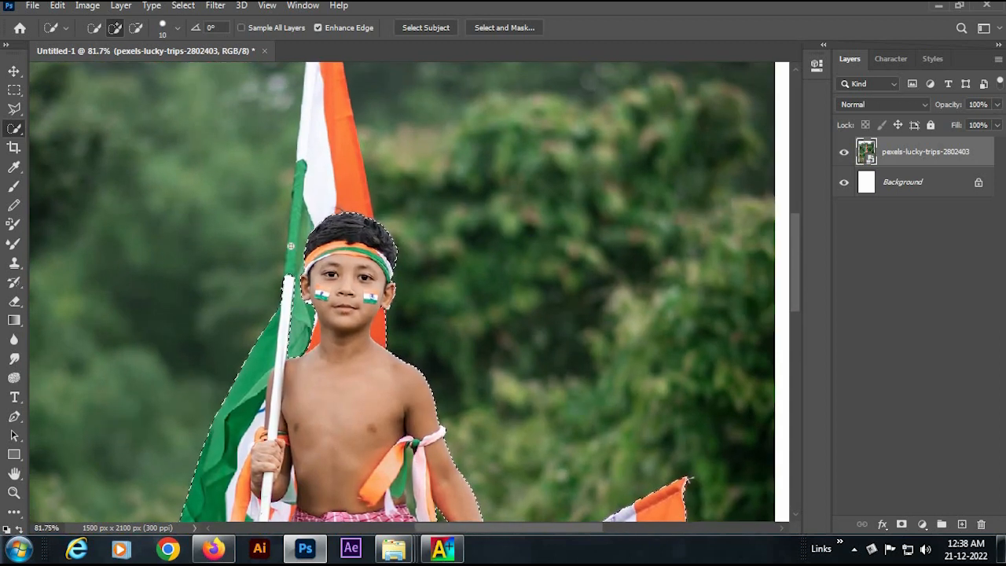
Extend the selection over the large flag's green, white and orange parts above the boy's head up to its tip.
scroll(279, 229, up, 3)
drag(304, 145, 353, 157)
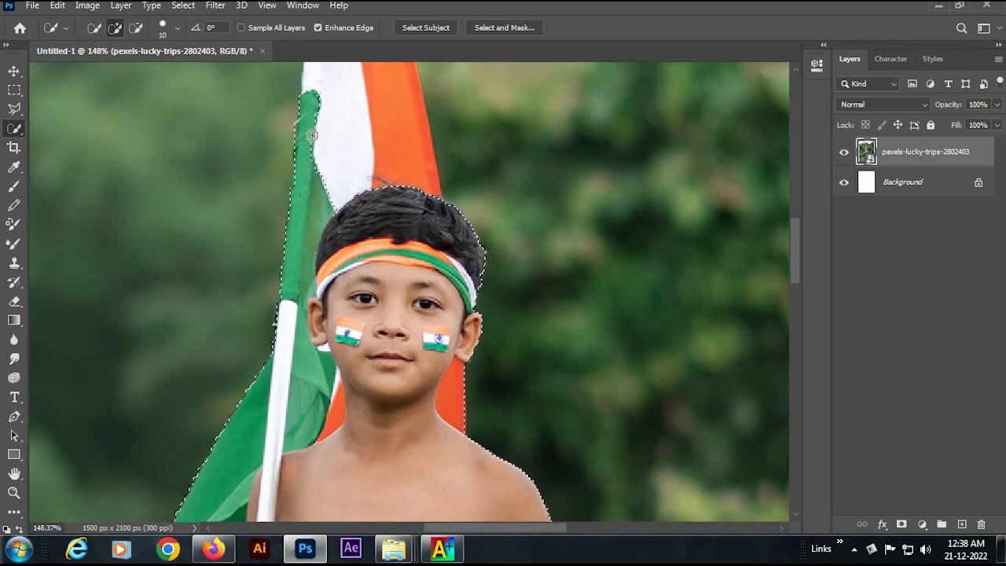
scroll(376, 251, up, 5)
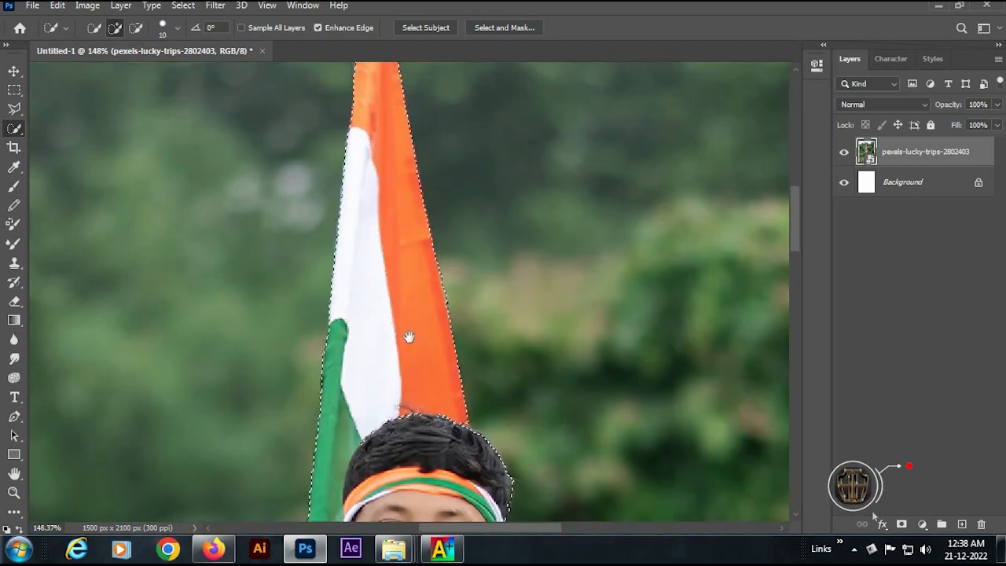
scroll(408, 349, down, 6)
scroll(408, 134, up, 5)
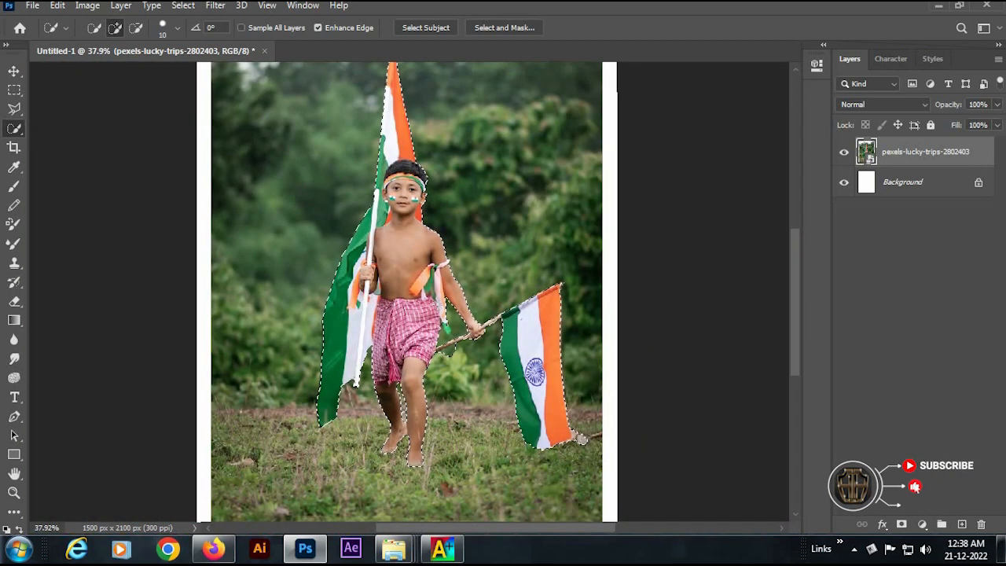
scroll(441, 157, down, 5)
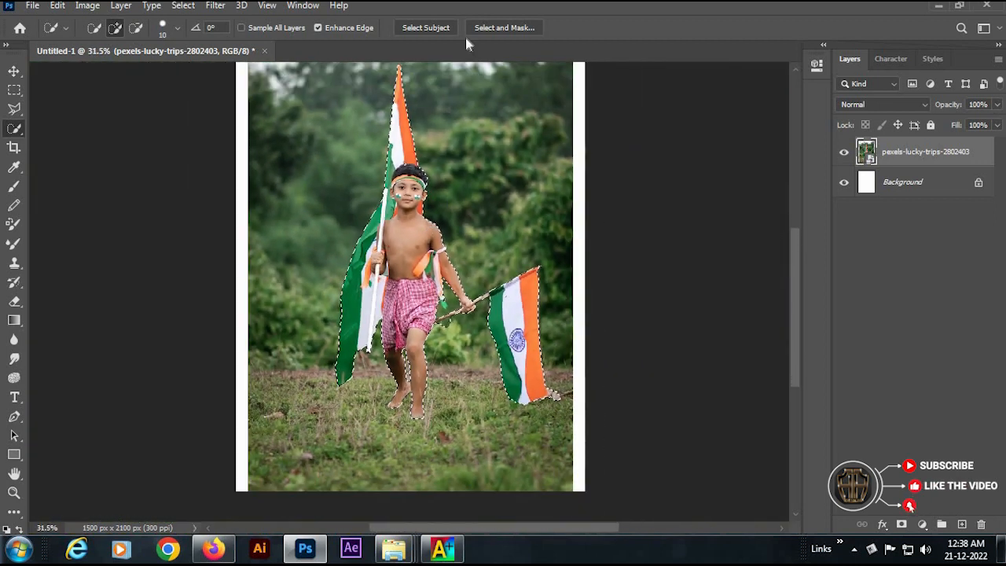
Open Select and Mask for the selection and set the preview transparency to 100%.
click(504, 28)
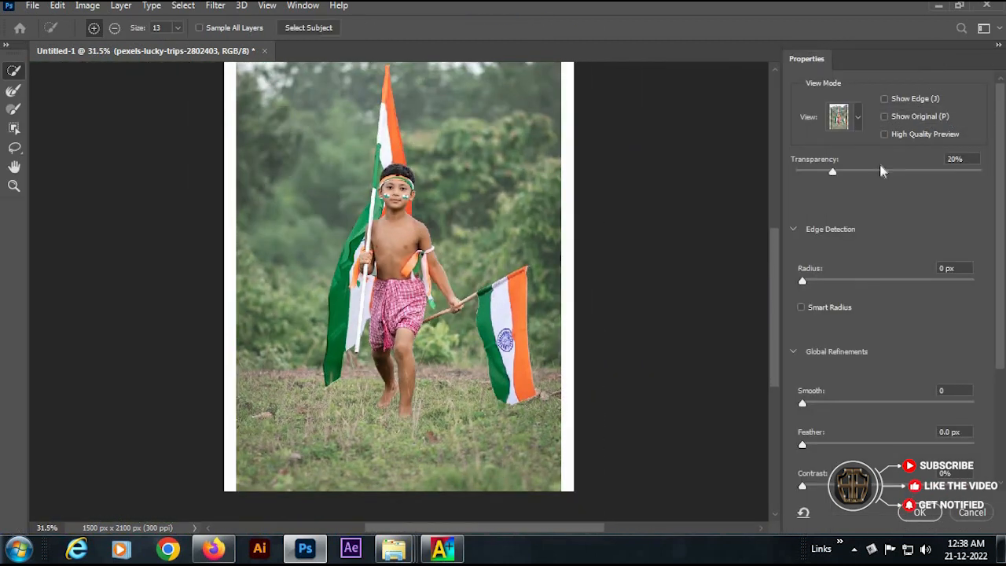
drag(859, 173, 982, 172)
drag(727, 163, 982, 171)
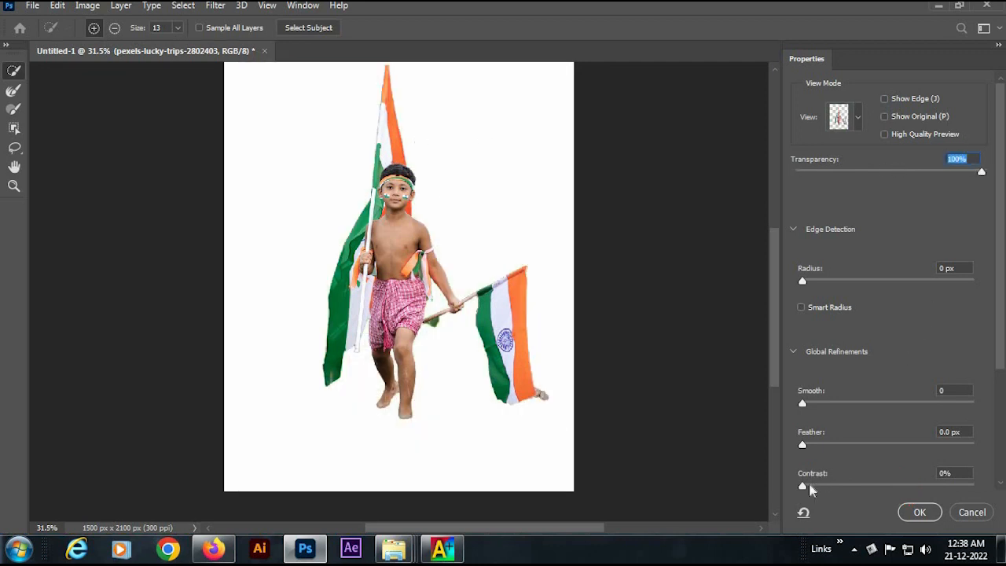
Set the edge contrast to 16% and output the cutout with Decontaminate Colors enabled.
mouse_move(828, 483)
mouse_down()
mouse_move(856, 482)
mouse_move(830, 486)
mouse_up()
scroll(829, 456, down, 3)
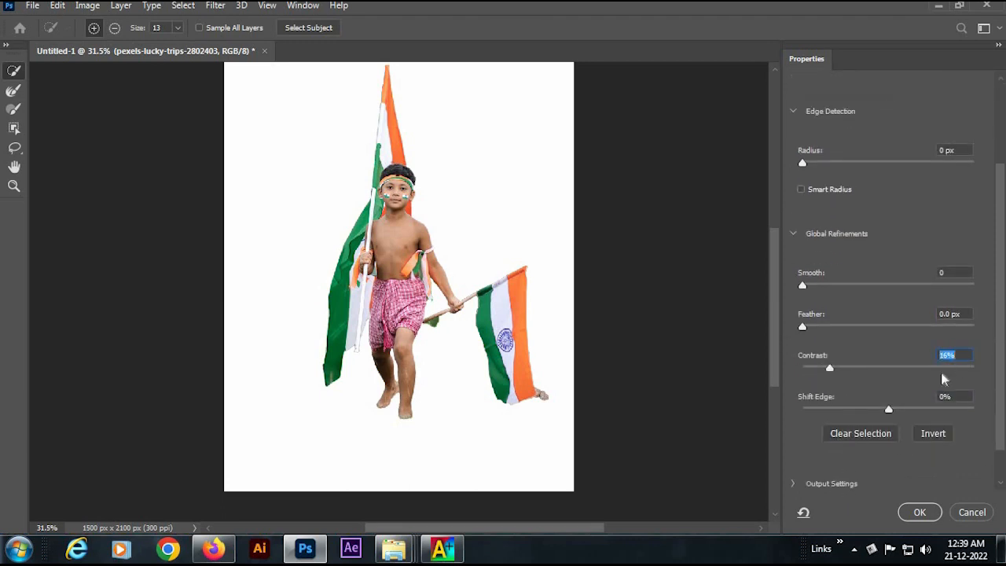
scroll(835, 506, down, 1)
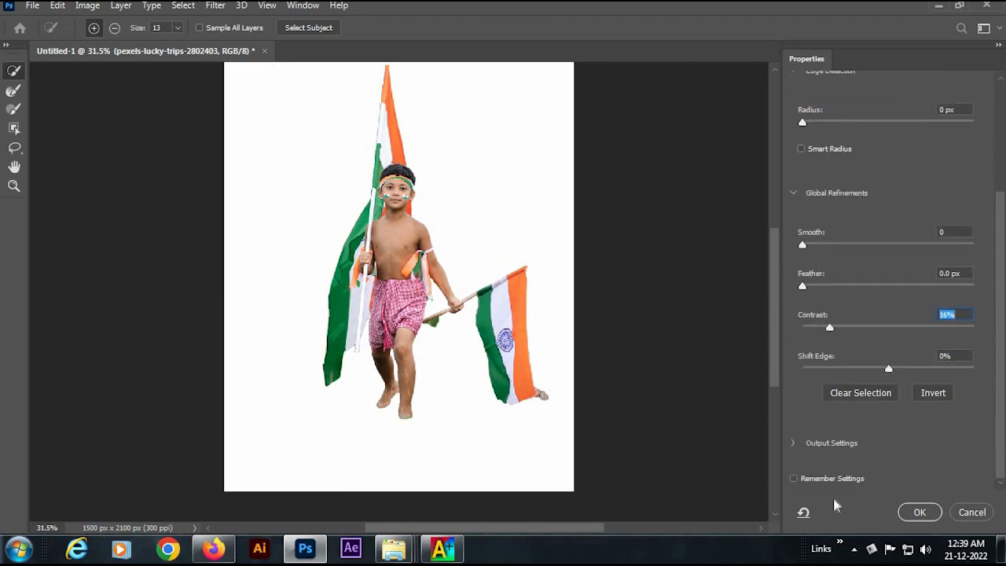
click(794, 443)
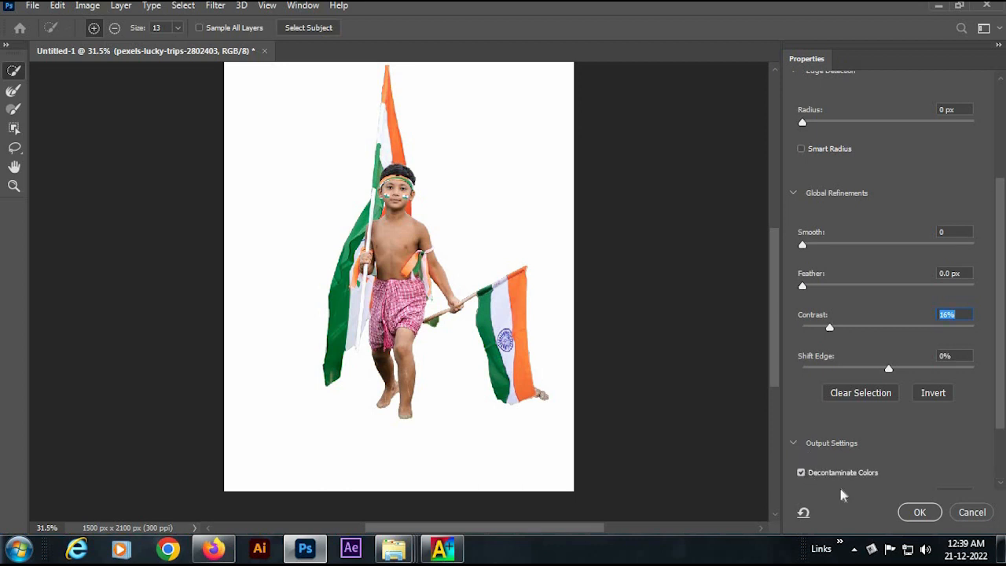
click(919, 512)
Outline the leftover green patch below the small flag's stick with the Polygonal Lasso, feather it 1 pixel and delete it.
scroll(433, 197, down, 3)
key(v)
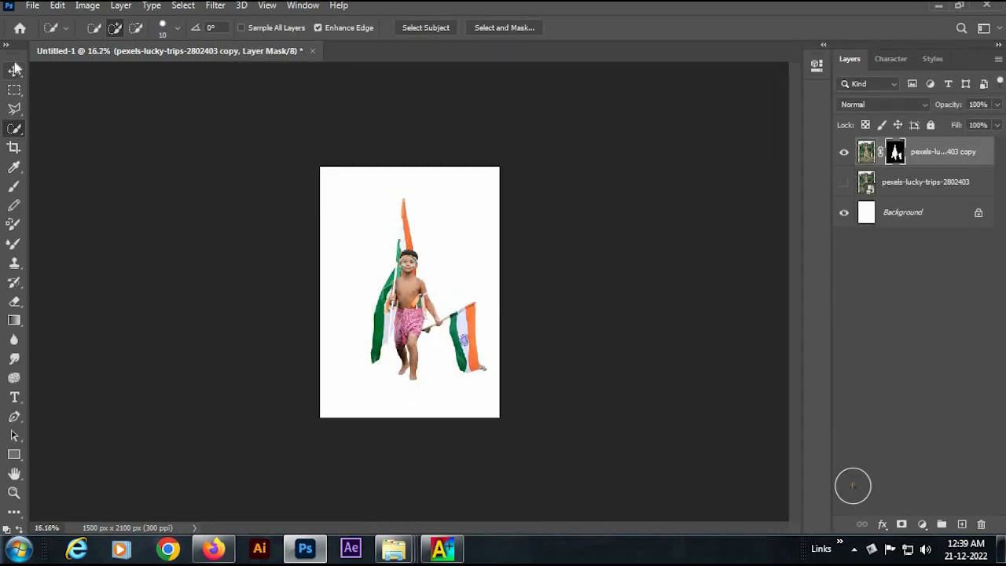
scroll(425, 273, up, 5)
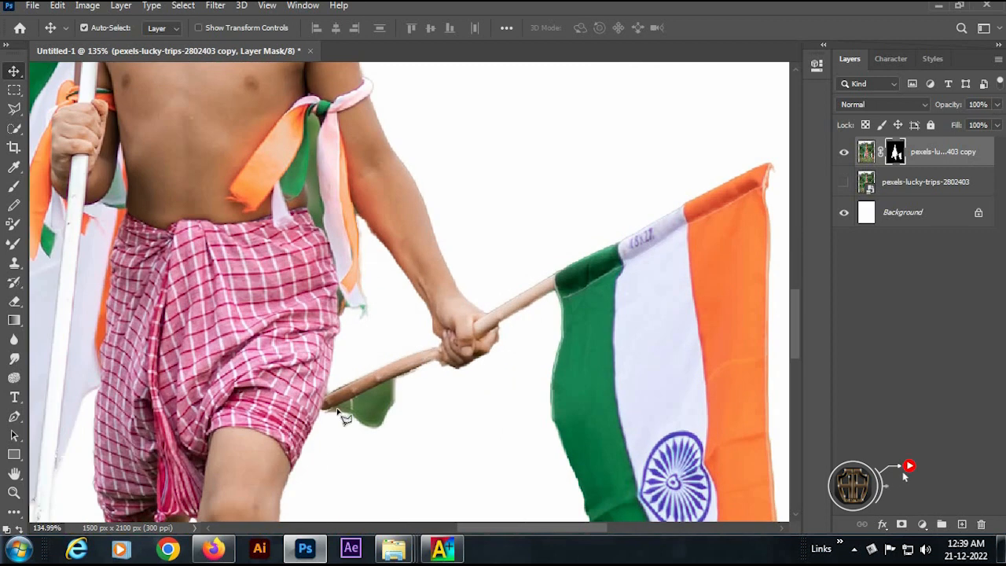
key(l)
drag(332, 309, 325, 229)
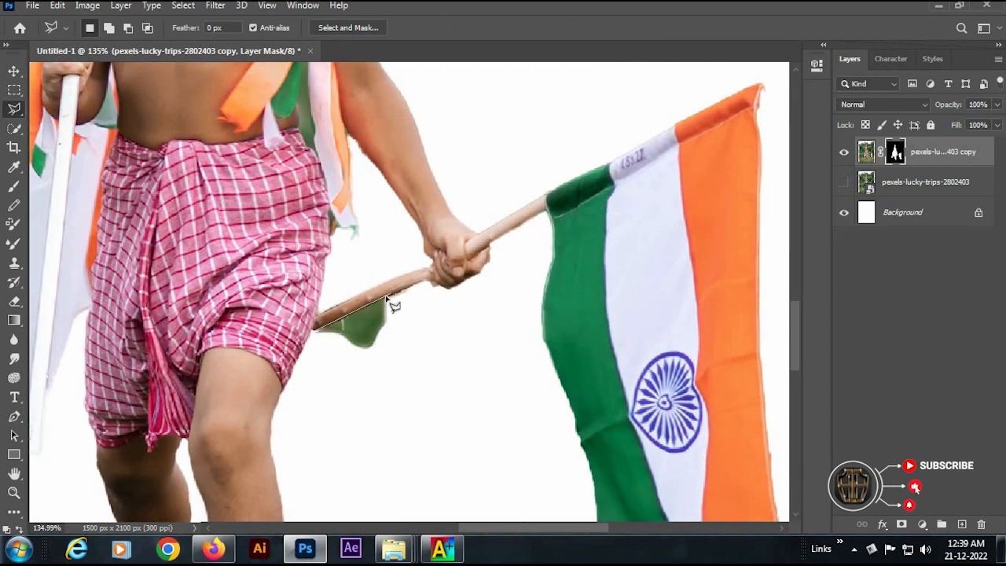
mouse_move(392, 356)
mouse_down()
mouse_move(353, 371)
mouse_move(318, 330)
mouse_up()
right_click(382, 326)
click(440, 93)
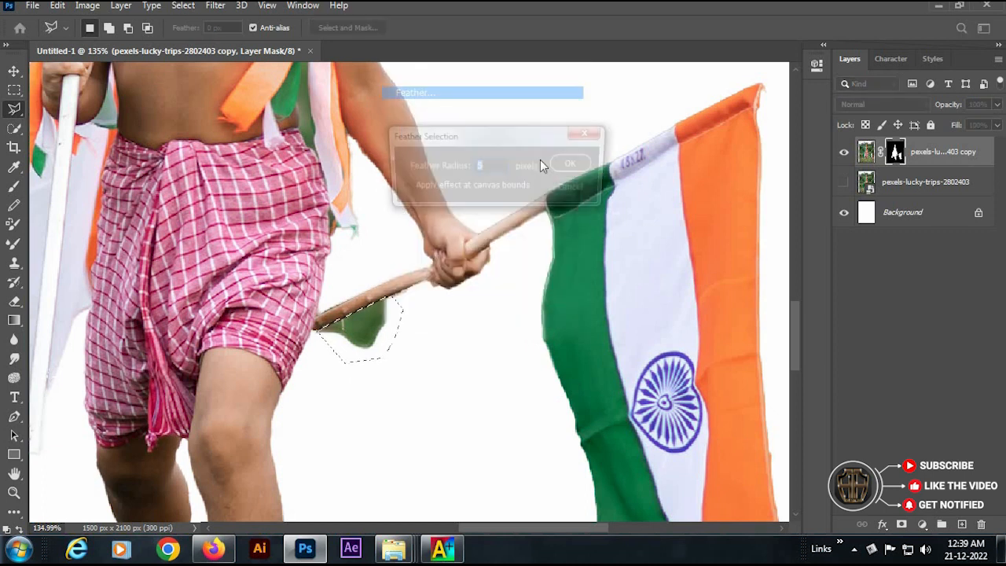
text(1)
key(Return)
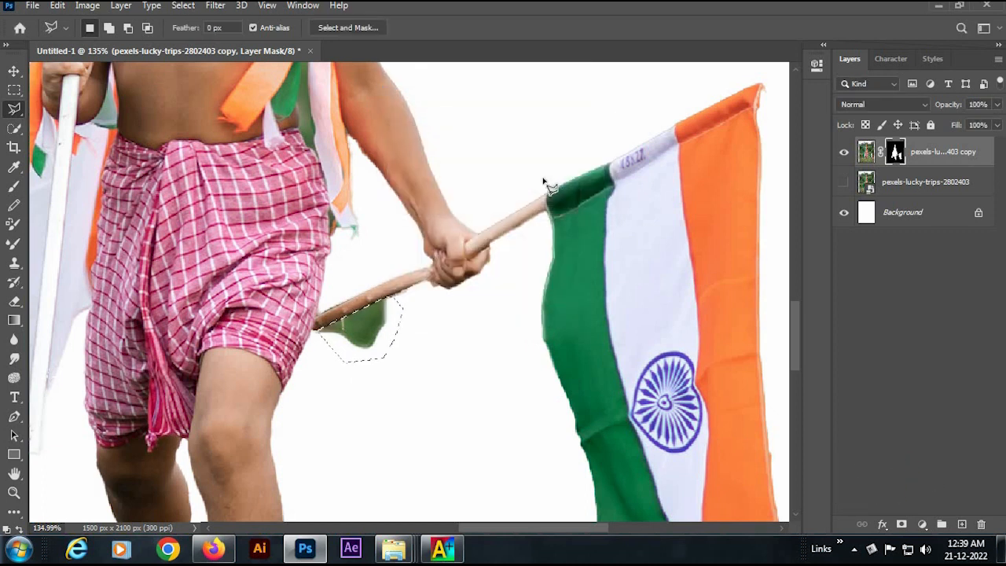
key(Delete)
Outline the leftover rock beside the small flag's lower corner with the Polygonal Lasso, feather it 1 pixel, delete it and deselect.
scroll(444, 227, down, 4)
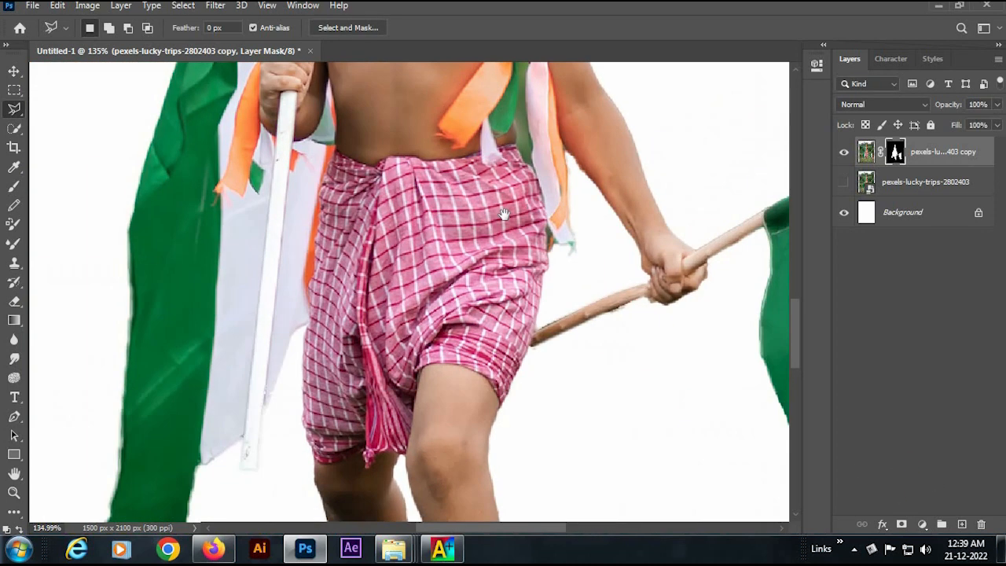
scroll(605, 236, up, 3)
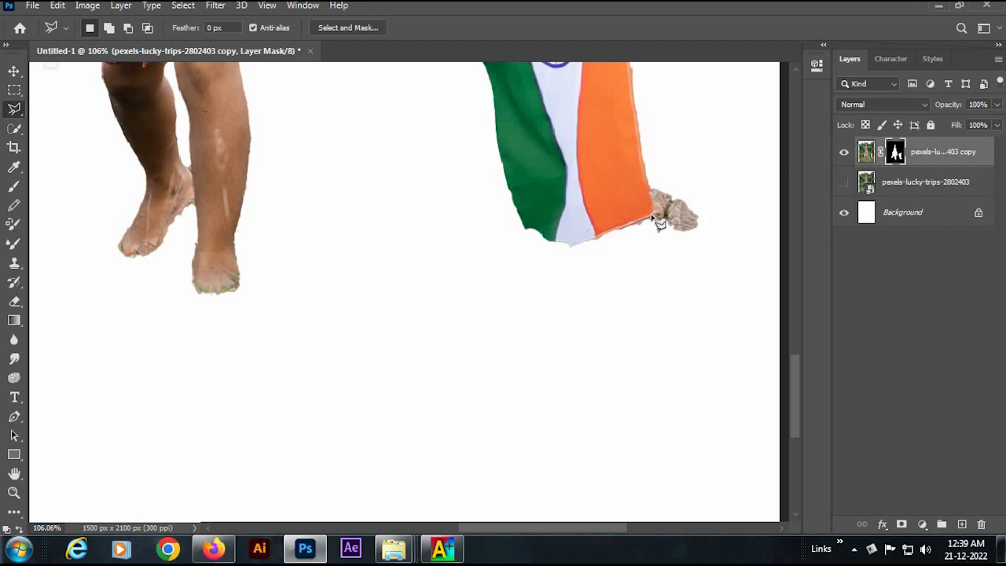
click(729, 225)
click(722, 242)
double_click(673, 251)
right_click(674, 253)
click(800, 262)
key(Return)
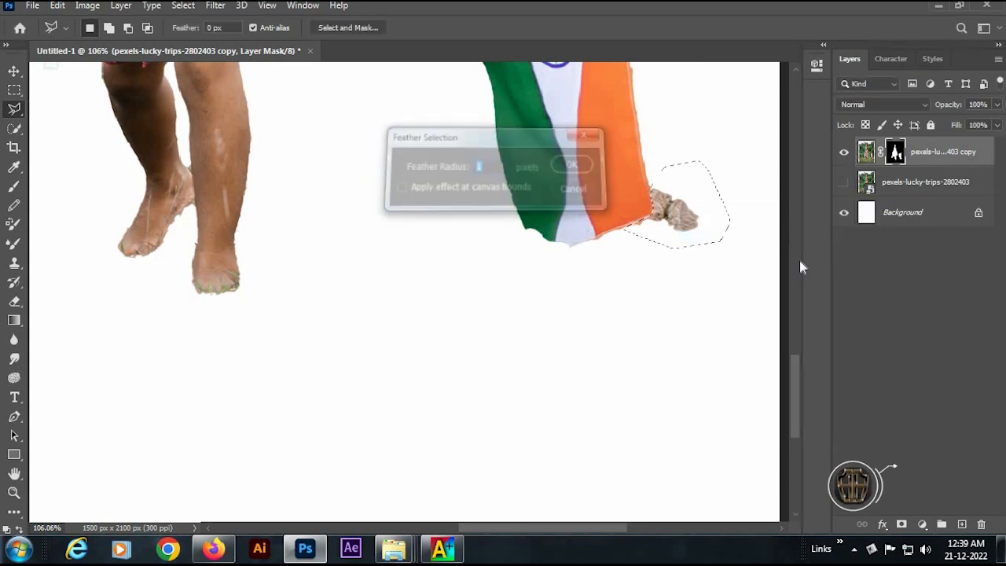
key(Delete)
key(ctrl+d)
Enlarge the cutout of the boy proportionally with Free Transform until the large flag's tip reaches the canvas's upper edge.
mouse_move(627, 186)
mouse_down()
mouse_move(435, 119)
mouse_move(587, 345)
mouse_up()
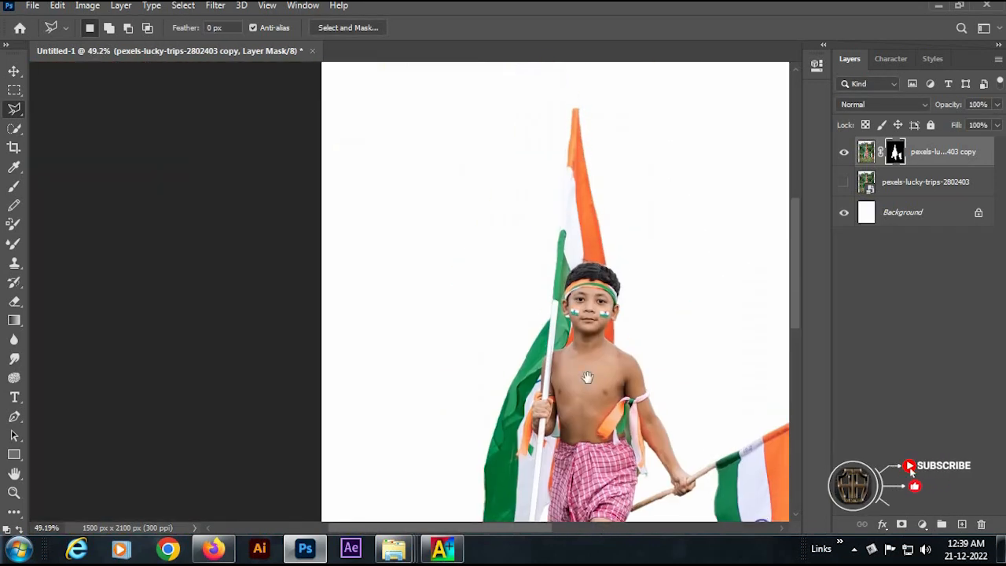
scroll(584, 342, up, 4)
scroll(585, 343, down, 10)
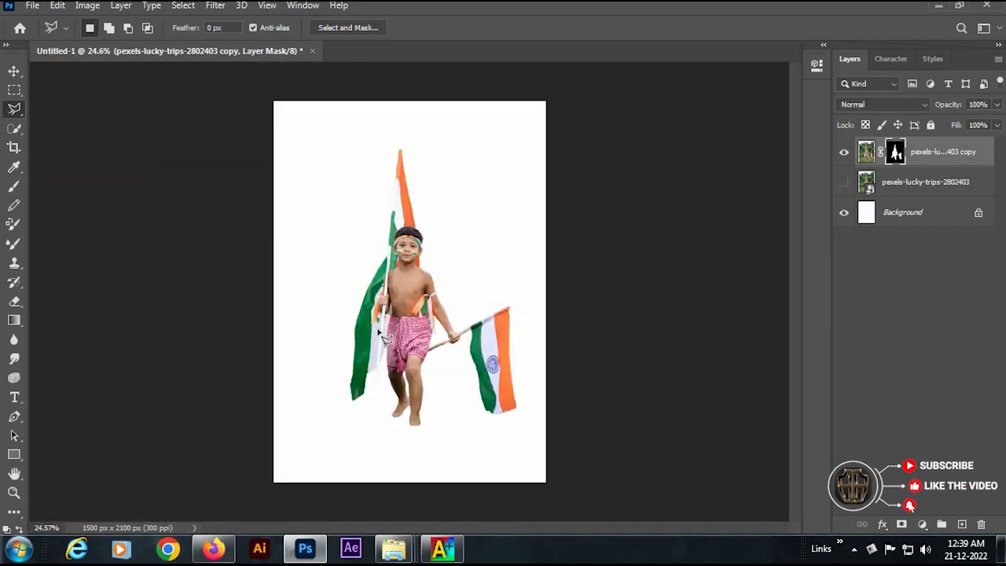
scroll(385, 346, up, 5)
key(v)
scroll(351, 184, down, 6)
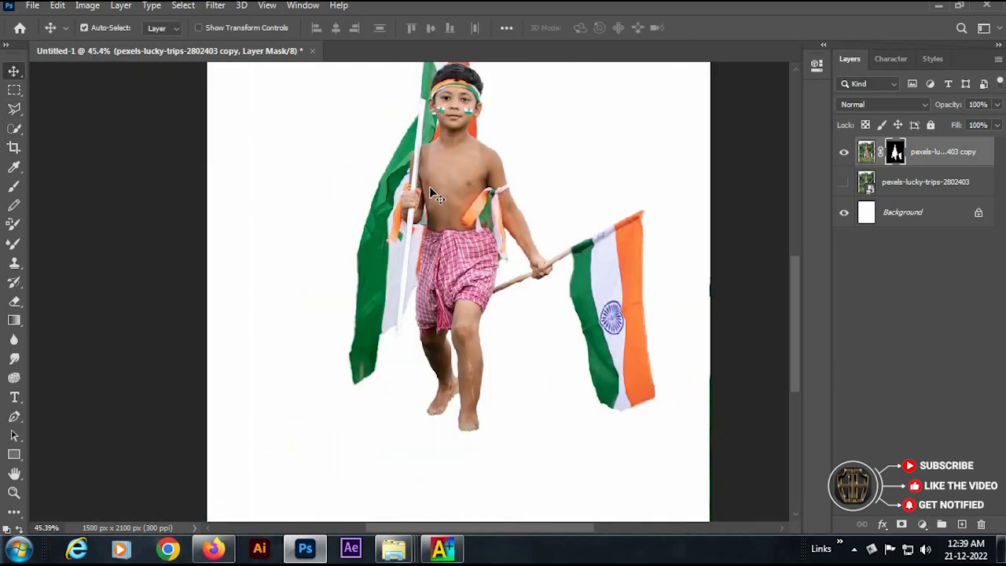
key(ctrl+t)
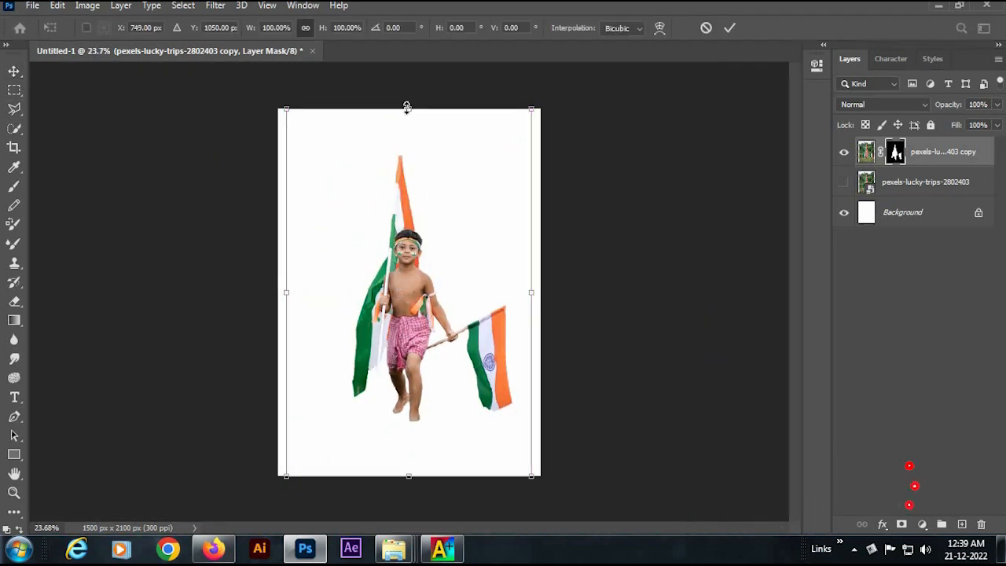
drag(407, 109, 409, 14)
key(Return)
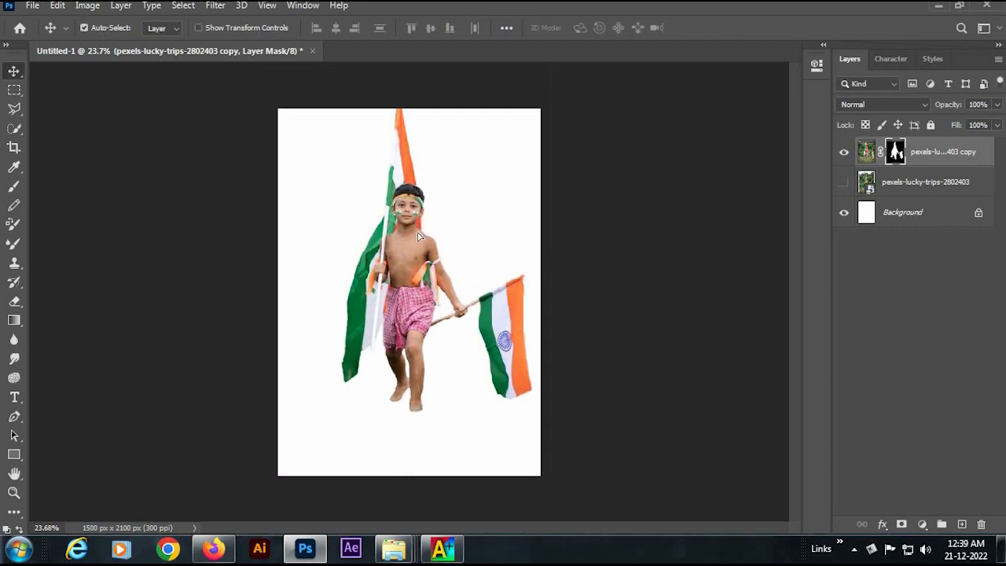
Move the boy cutout lower on the canvas and shrink it slightly with Free Transform.
drag(418, 236, 419, 251)
key(ctrl+t)
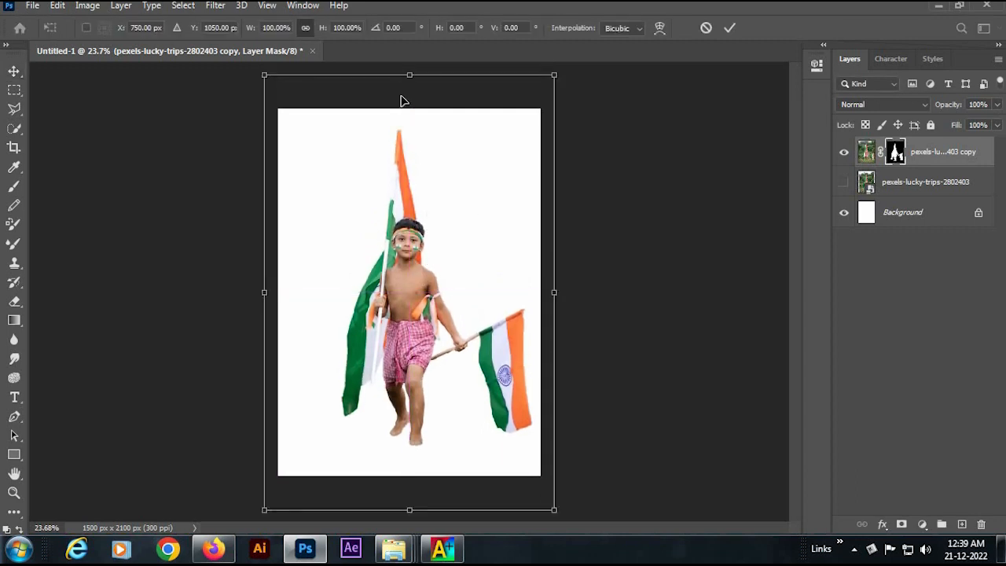
drag(406, 55, 416, 171)
key(Return)
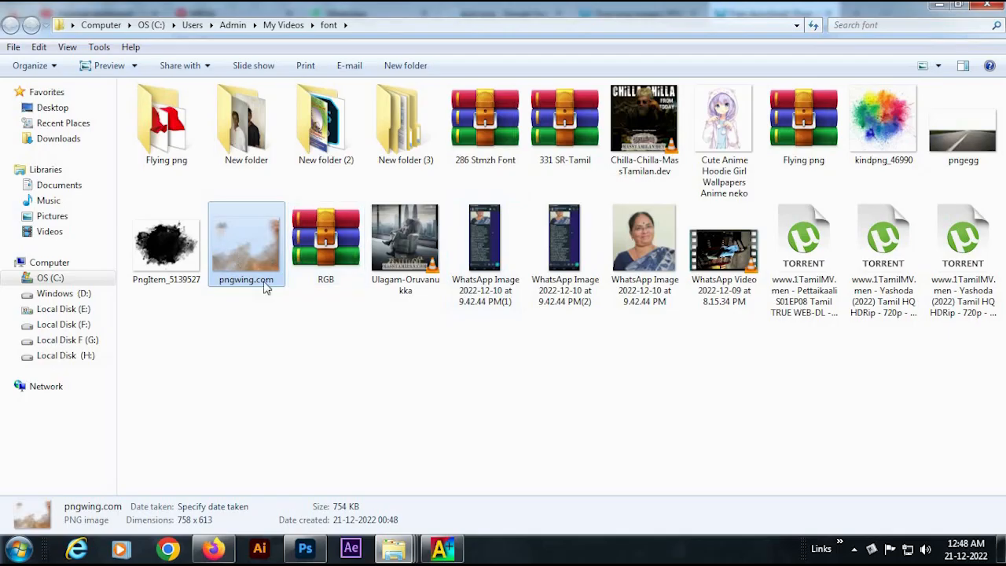
Place the pngwing.com dust image over the ground around the boy's feet and move its layer to the top of the stack.
drag(264, 288, 406, 381)
drag(405, 319, 402, 393)
drag(896, 224, 900, 156)
scroll(456, 354, up, 4)
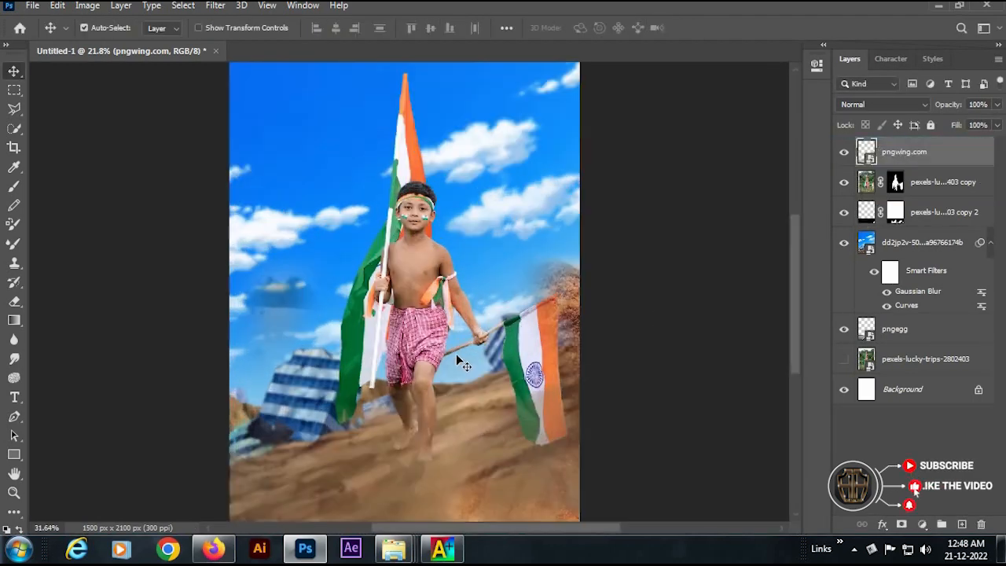
scroll(500, 315, up, 2)
scroll(498, 307, down, 6)
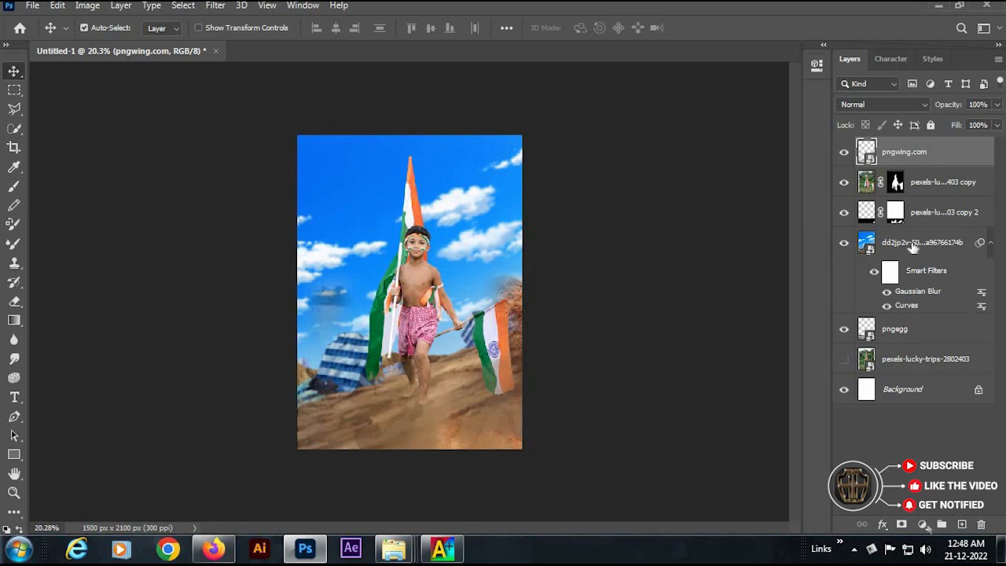
Delete the blue-sky background layer dd2jp2v together with its smart filters.
click(908, 250)
key(Delete)
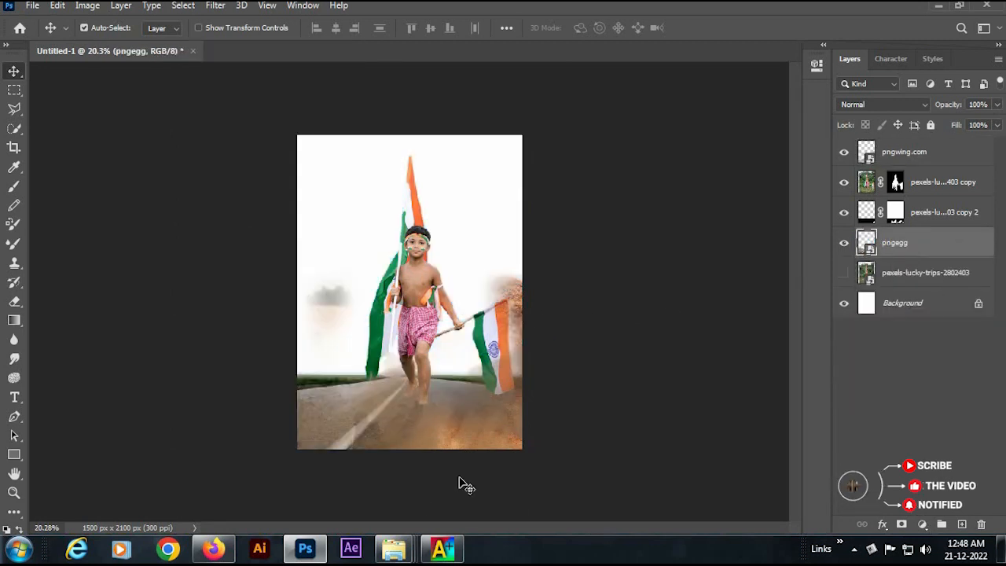
mouse_move(404, 551)
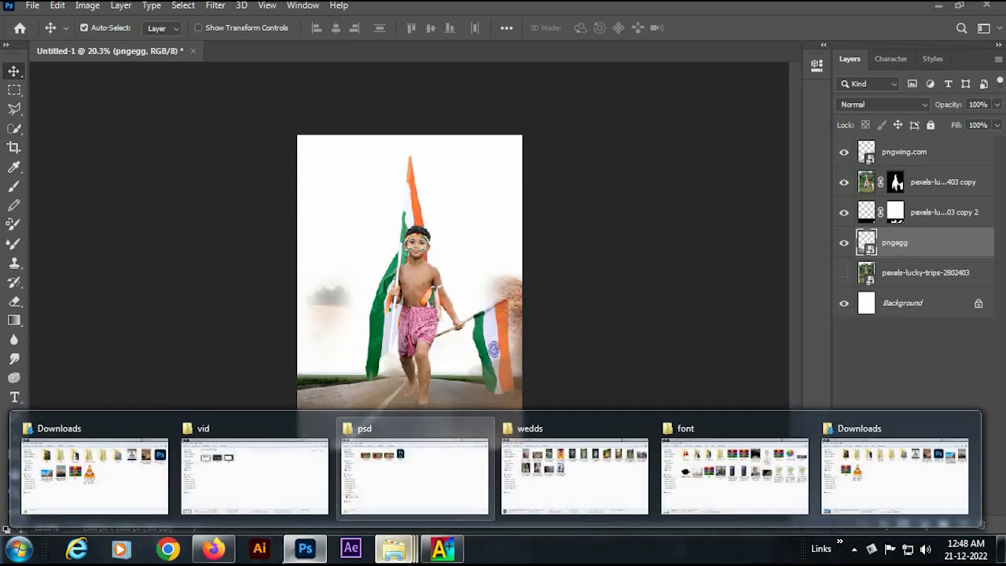
click(213, 549)
click(962, 45)
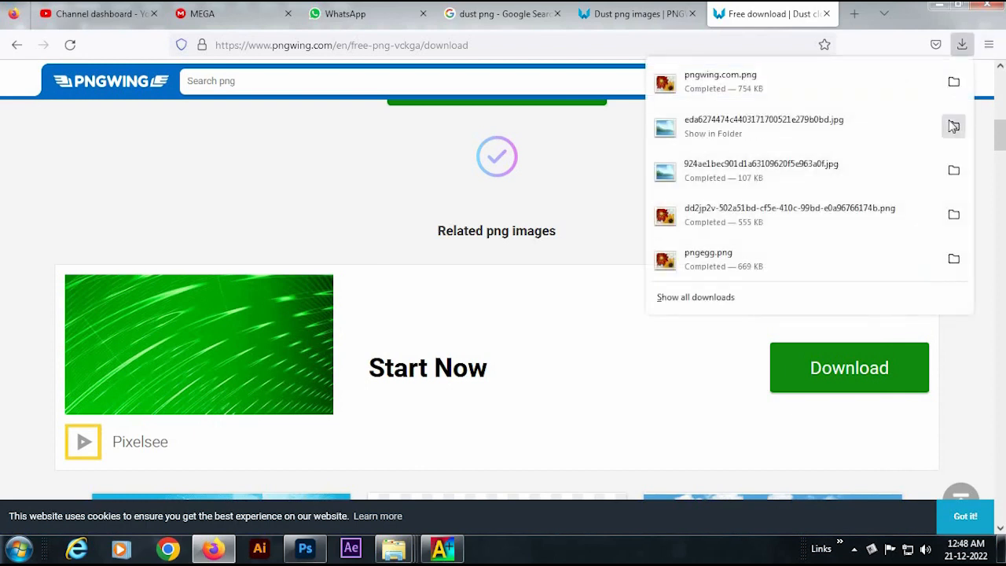
click(953, 126)
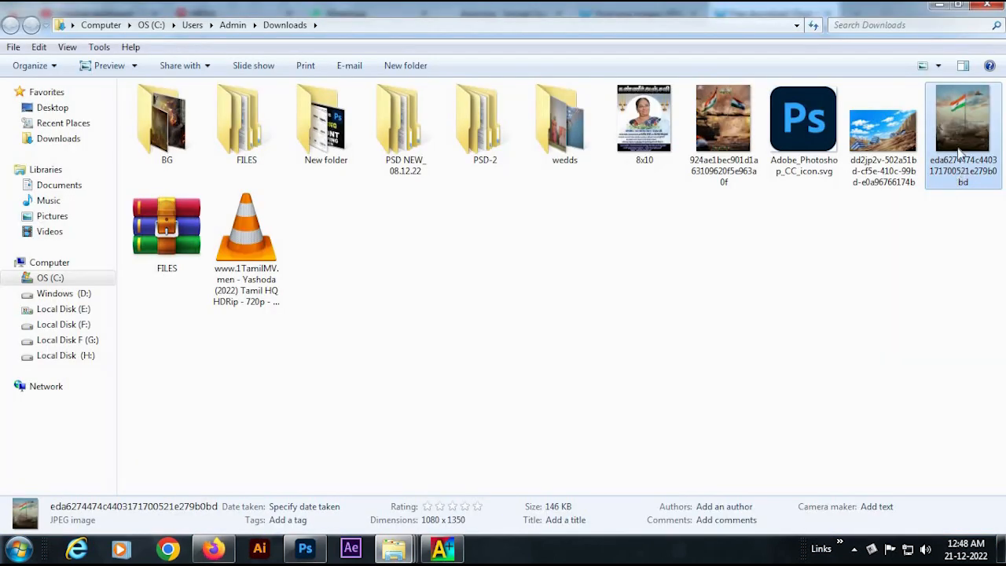
drag(841, 225, 430, 203)
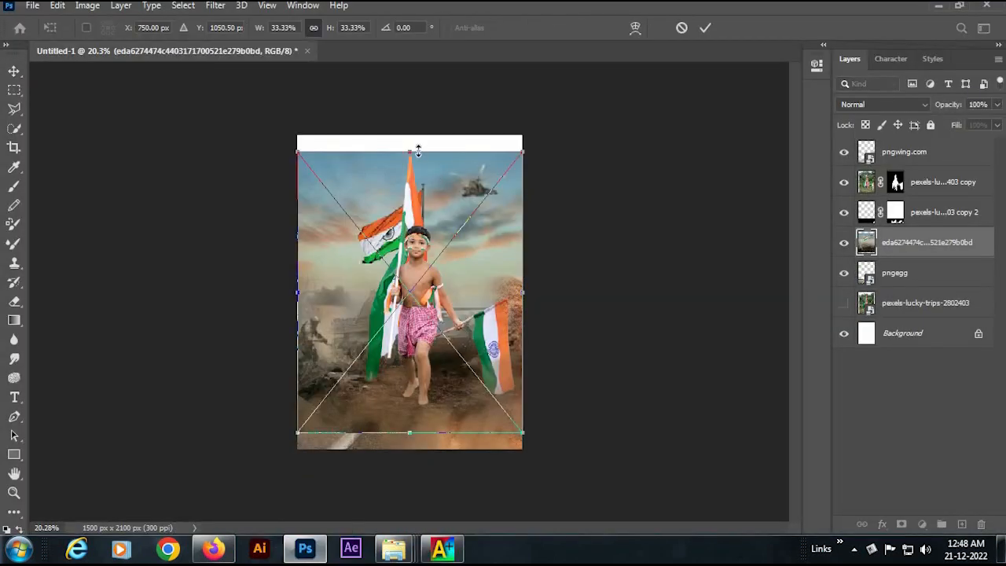
Scale the placed battlefield image proportionally to about 39% so it covers the whole canvas, and commit it.
drag(418, 150, 416, 125)
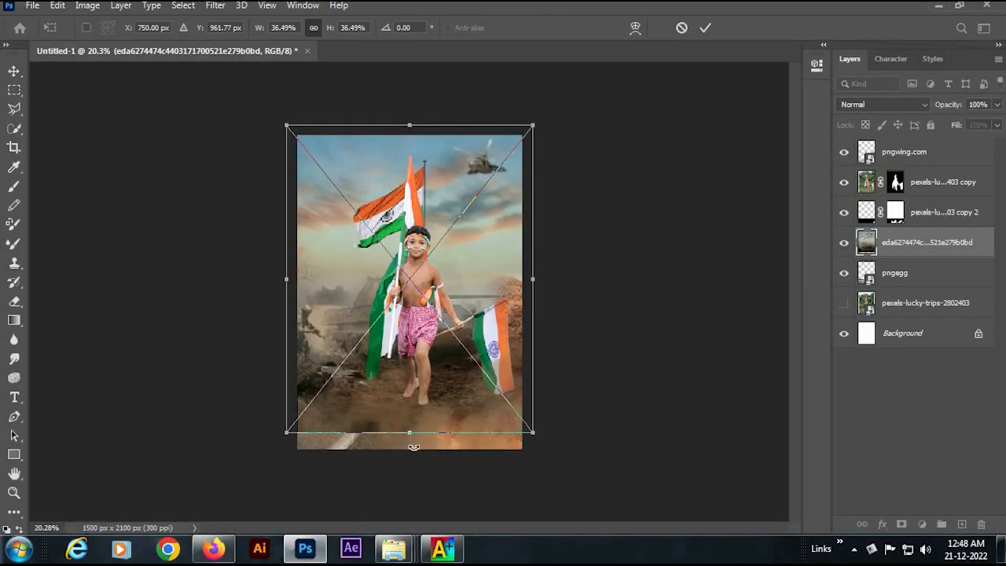
drag(406, 433, 404, 458)
scroll(457, 314, up, 5)
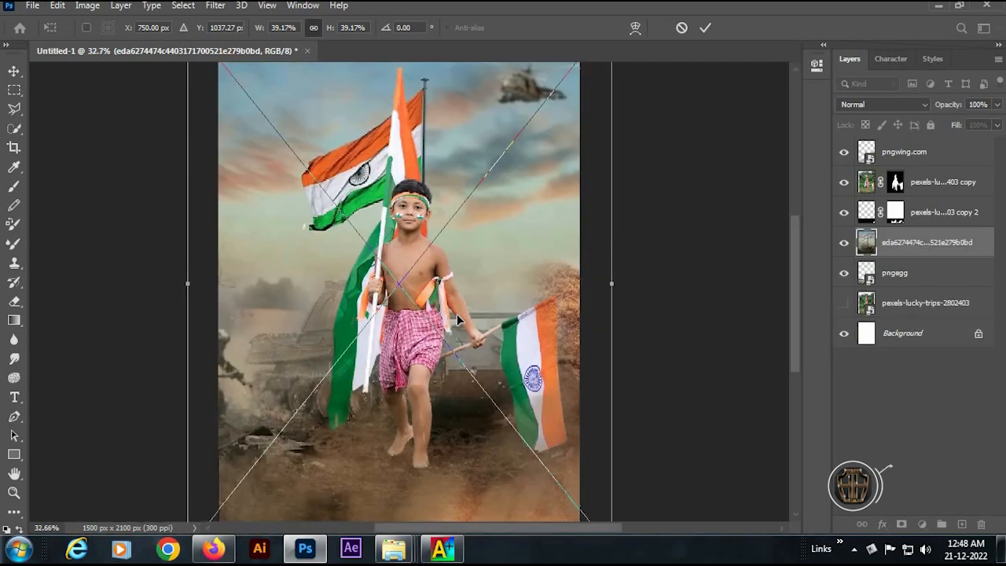
key(Return)
key(ctrl+0)
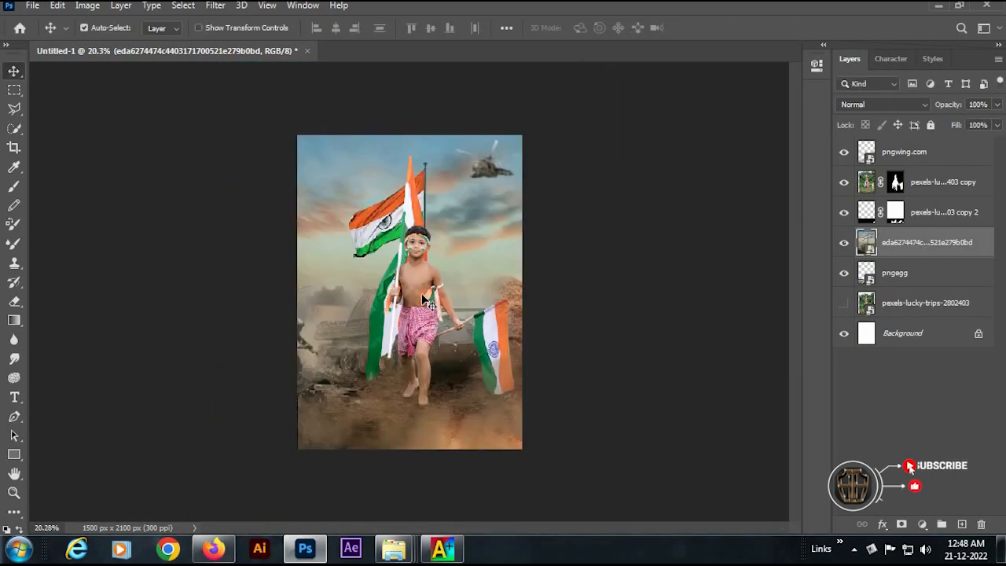
Enlarge the boy cutout proportionally with Free Transform and position his large flag's tip just below the canvas's upper edge.
drag(424, 291, 425, 313)
key(ctrl+t)
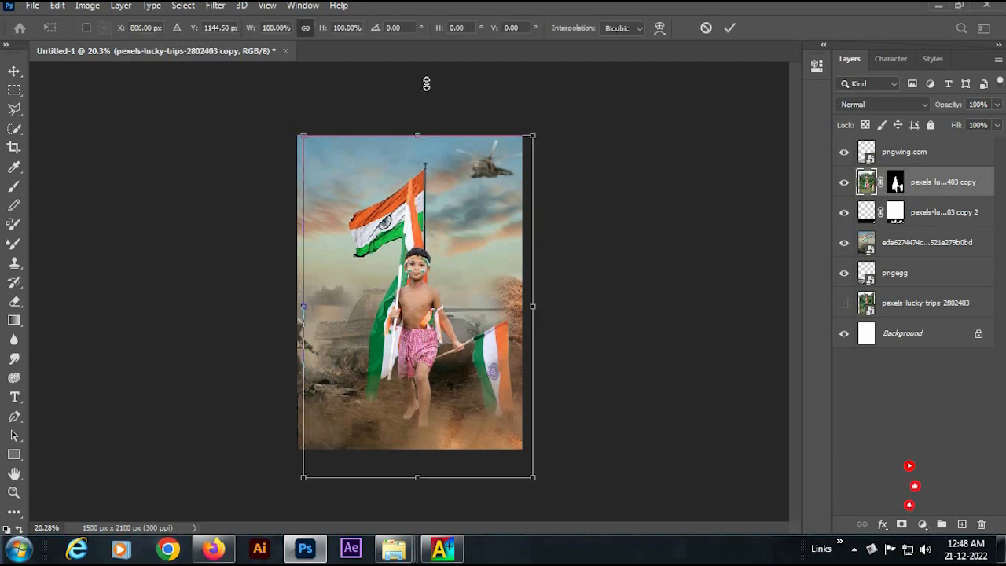
drag(418, 135, 426, 83)
drag(432, 202, 432, 217)
key(Return)
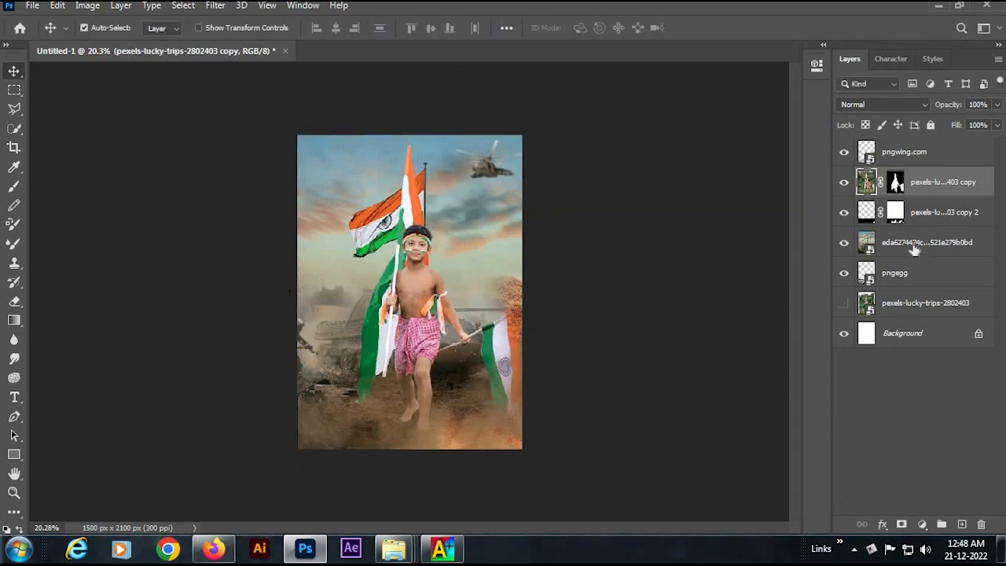
Place the blurred 15-august-cb-background image below the boy's shadow layer and enlarge it proportionally to cover the whole canvas.
drag(723, 146, 396, 220)
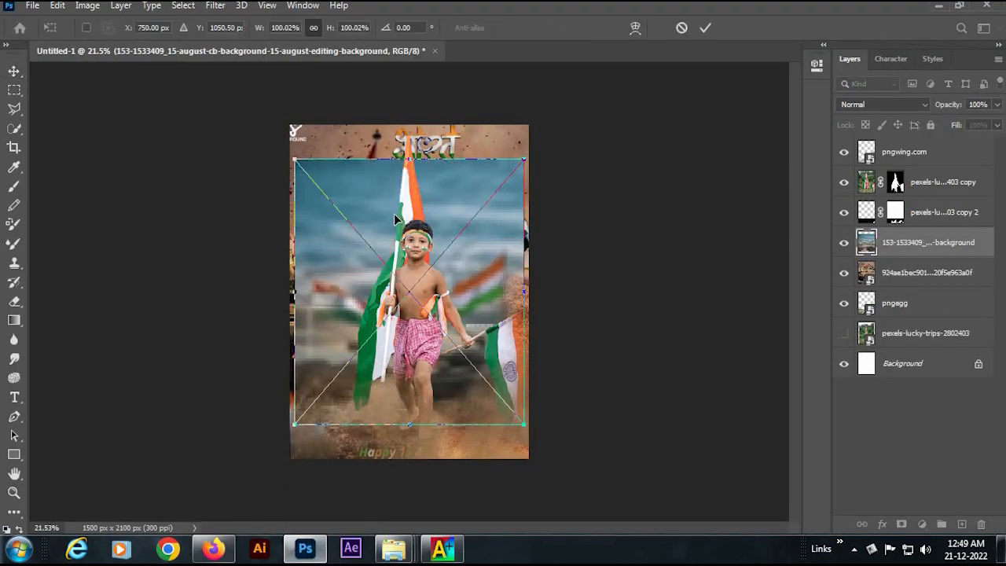
drag(408, 160, 409, 117)
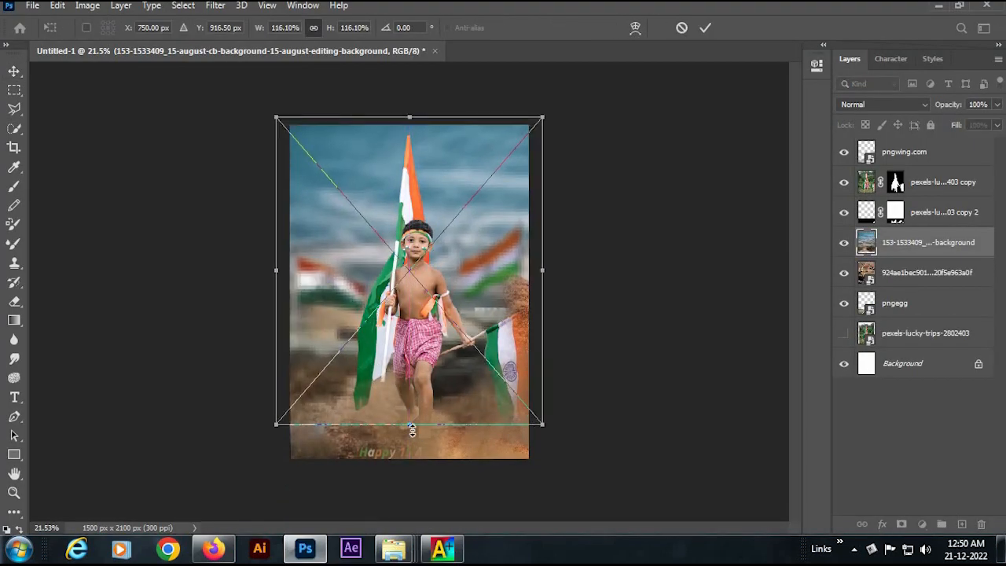
drag(412, 428, 406, 463)
key(Return)
scroll(431, 324, up, 1)
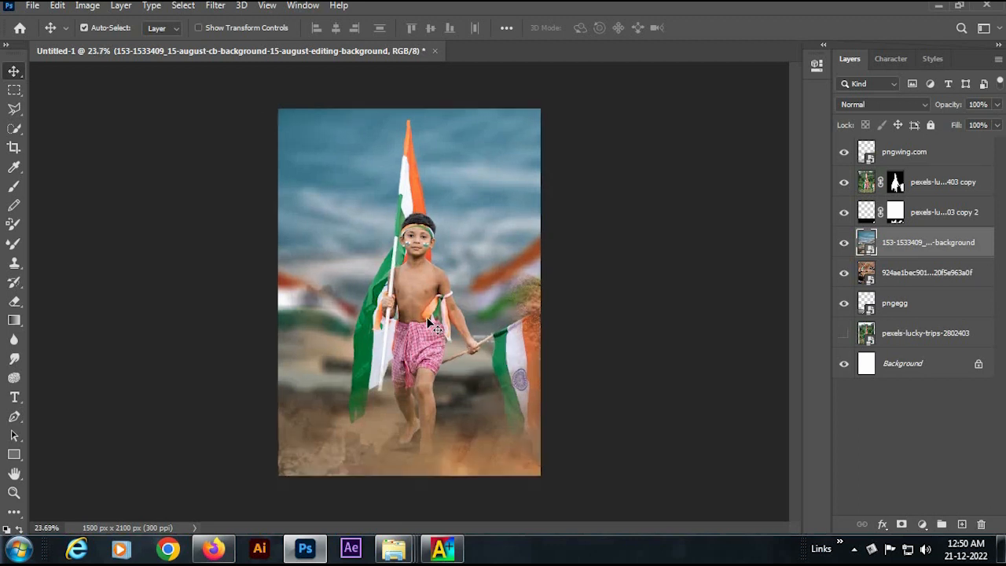
Shift the boy cutout left so the small flag fits inside the poster, and fine-tune its position with Free Transform.
scroll(430, 322, up, 1)
drag(429, 297, 400, 296)
mouse_move(396, 507)
mouse_down()
mouse_move(386, 510)
mouse_move(397, 507)
mouse_up()
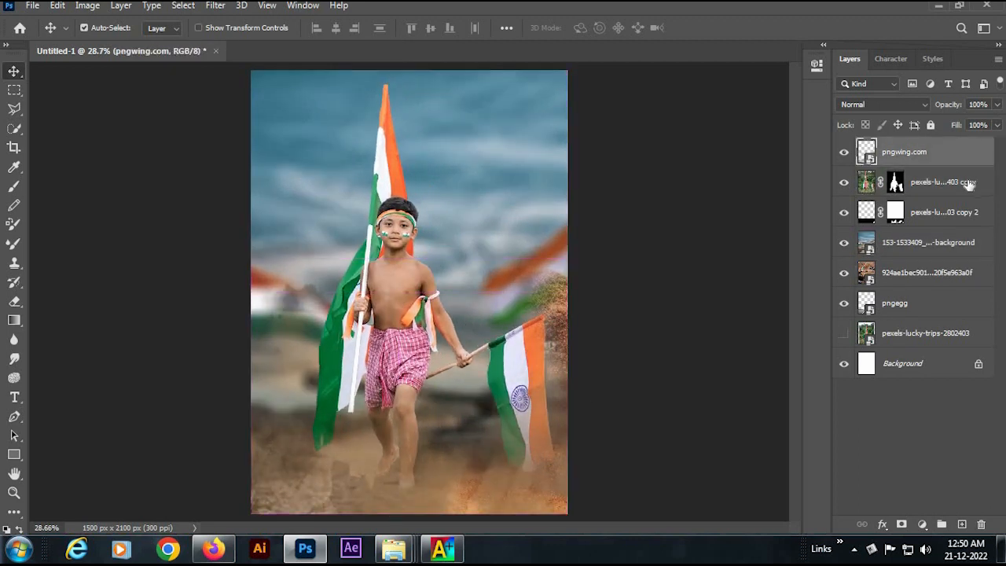
click(968, 183)
key(ctrl+t)
drag(430, 430, 435, 442)
key(Return)
drag(435, 440, 427, 437)
Move the faint shadow layer, pexels copy 2, further down beneath the boy's feet with Free Transform.
click(952, 226)
key(ctrl+t)
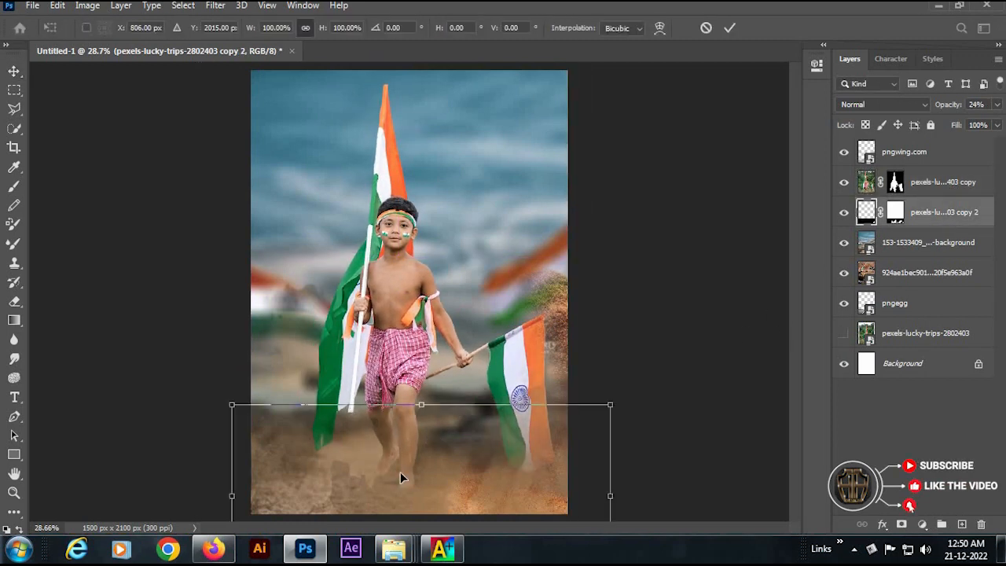
drag(400, 477, 393, 505)
key(Return)
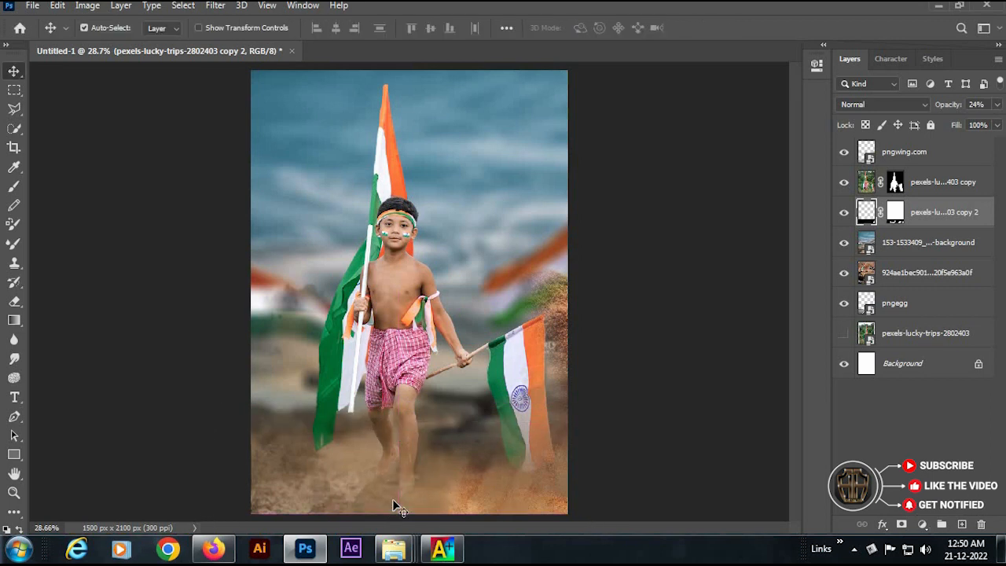
scroll(393, 505, down, 2)
scroll(449, 258, up, 4)
scroll(477, 152, down, 3)
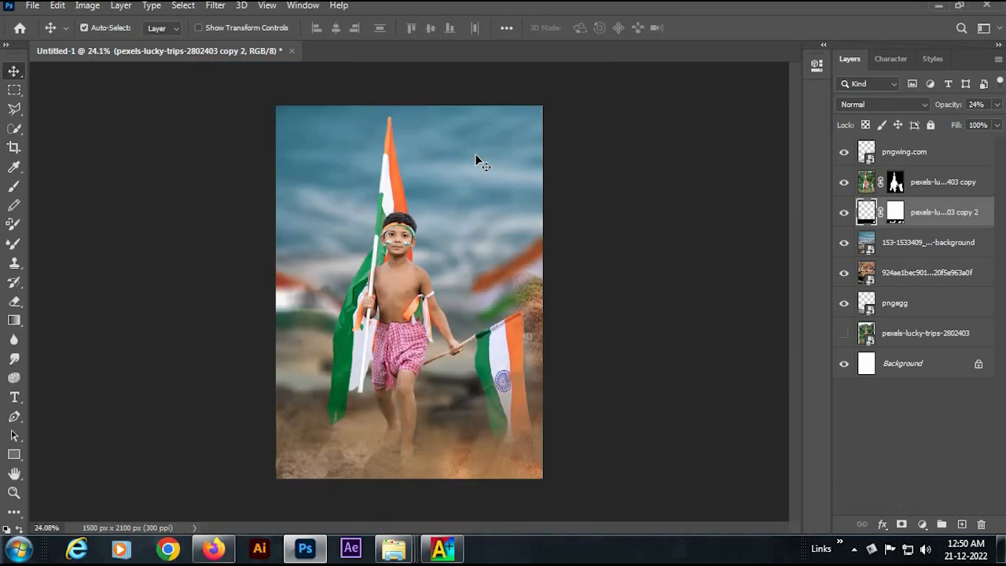
Darken the blurred flag background with an RGB Curves adjustment, lowering the midpoint to input 132, output 111.
click(474, 176)
key(ctrl+m)
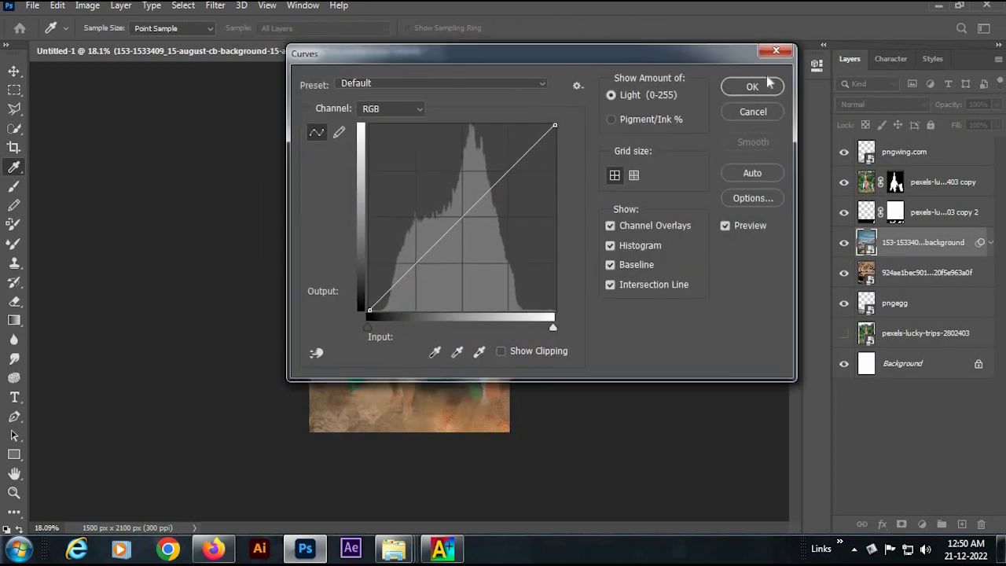
drag(488, 50, 798, 76)
drag(779, 238, 780, 251)
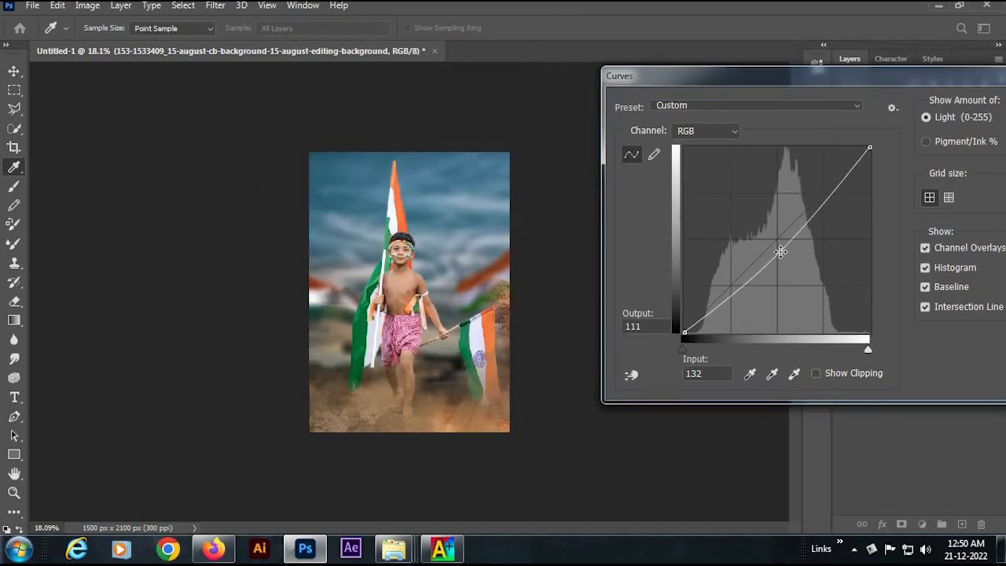
key(Return)
scroll(409, 206, up, 8)
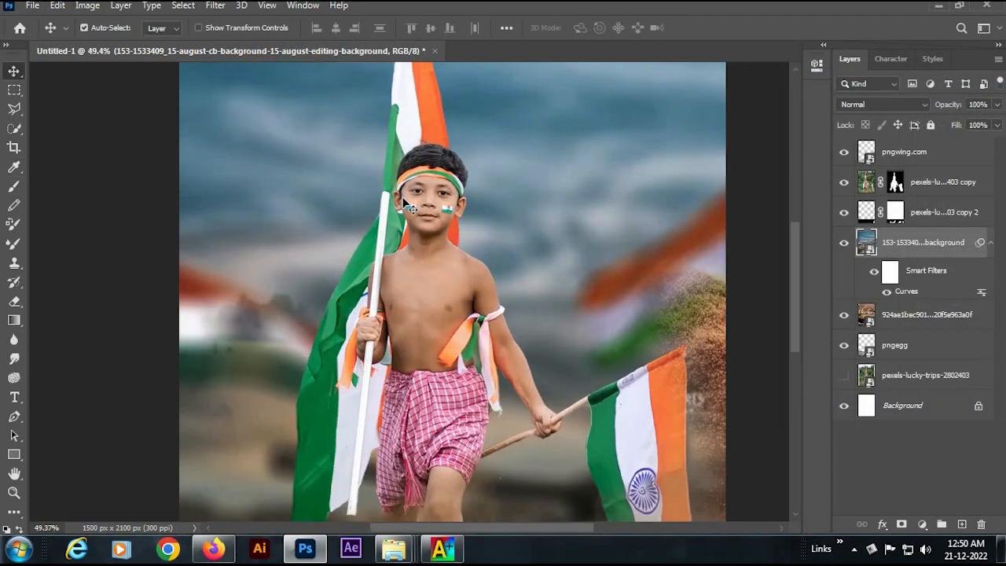
scroll(409, 206, down, 7)
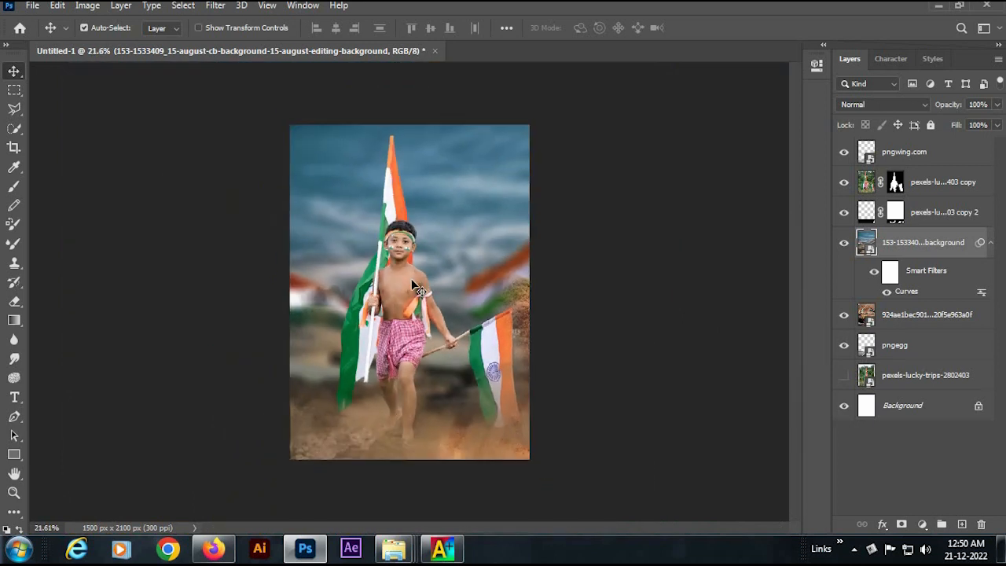
scroll(417, 287, up, 2)
scroll(346, 498, down, 1)
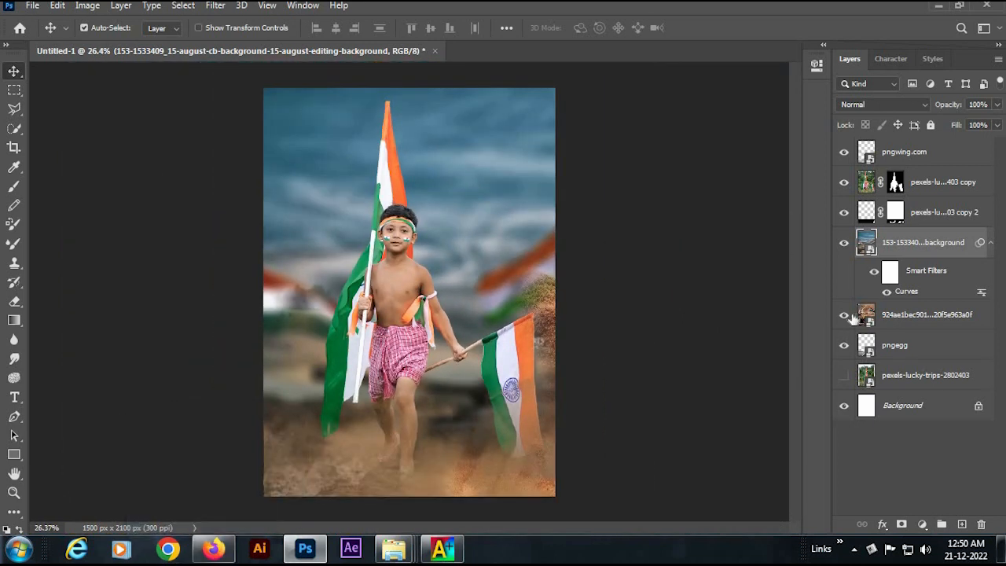
click(214, 549)
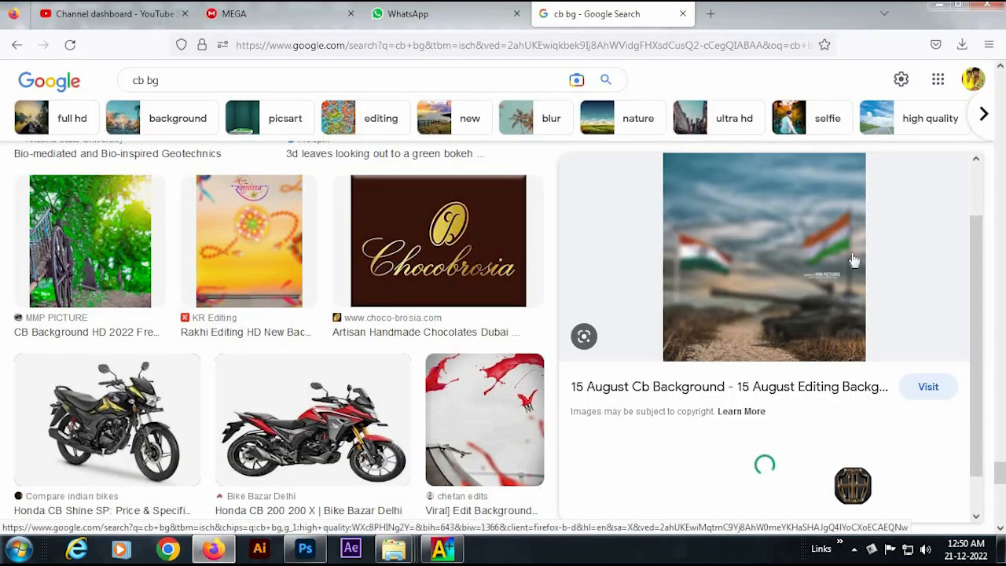
click(962, 45)
click(956, 172)
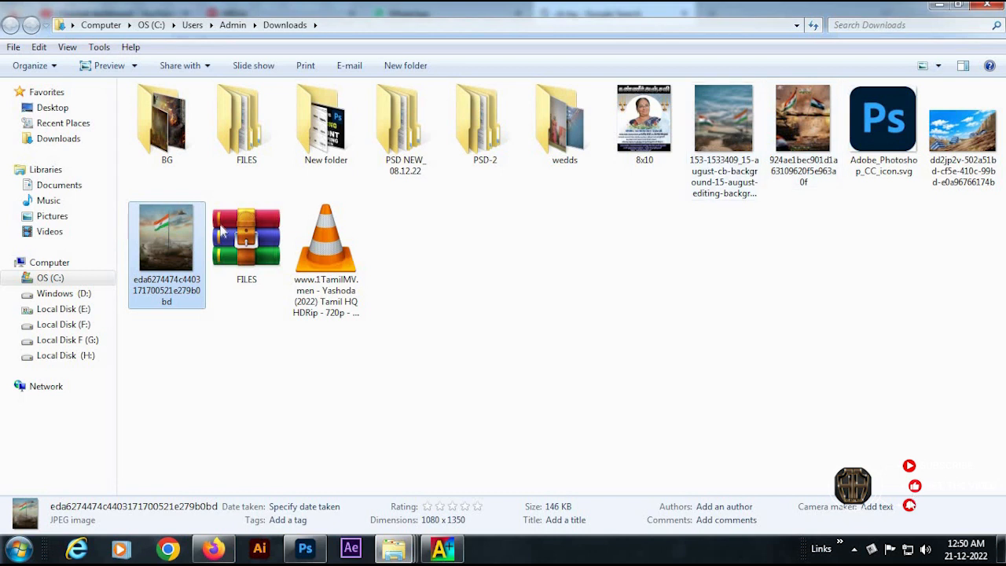
drag(167, 243, 397, 295)
key(Return)
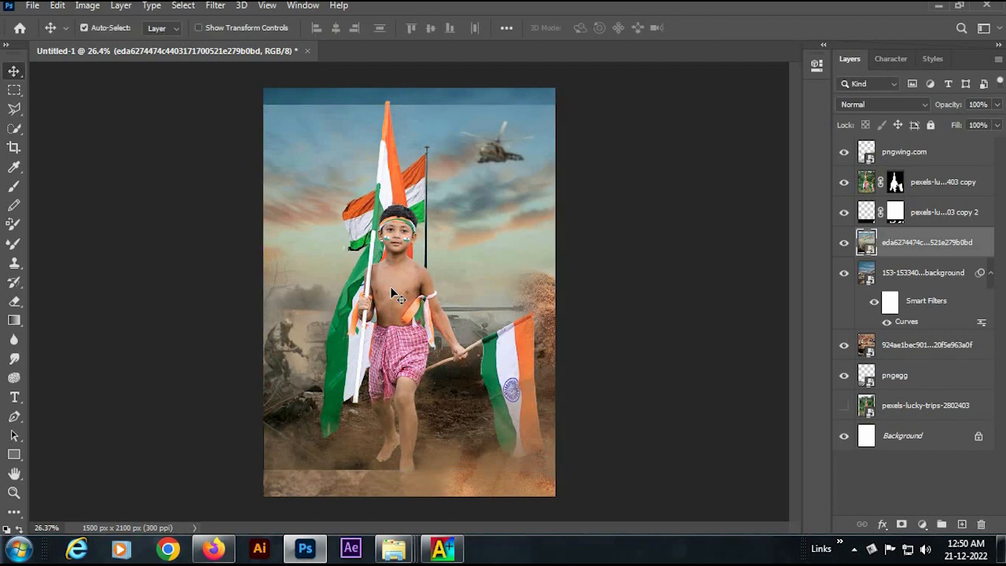
Set the blend mode of the battlefield image layer to Overlay.
key(e)
click(880, 103)
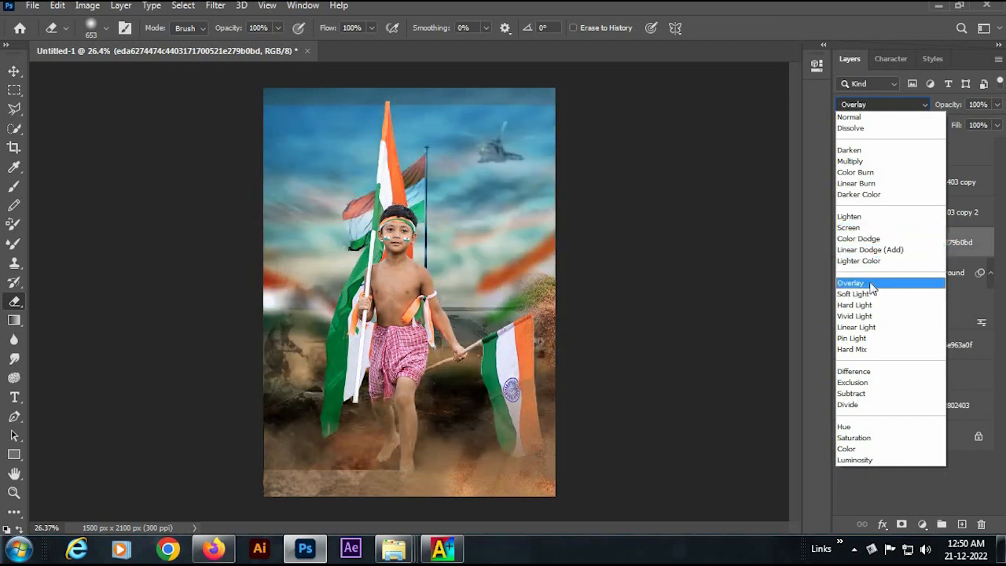
click(870, 285)
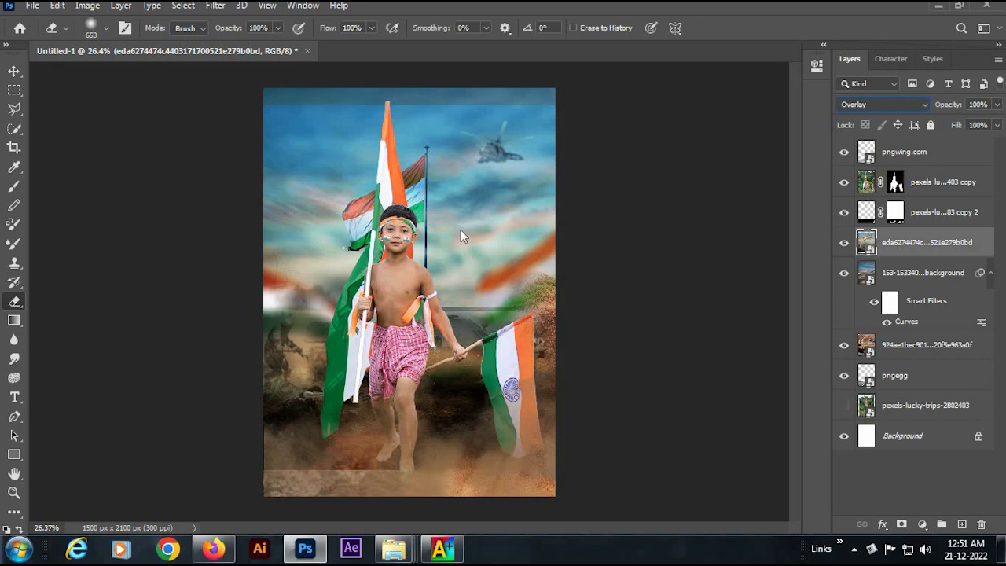
Erase the battlefield layer's hard upper and lower edges with a soft 775 px Eraser so it blends into the background.
key(])
key(])
key(])
key(])
key(])
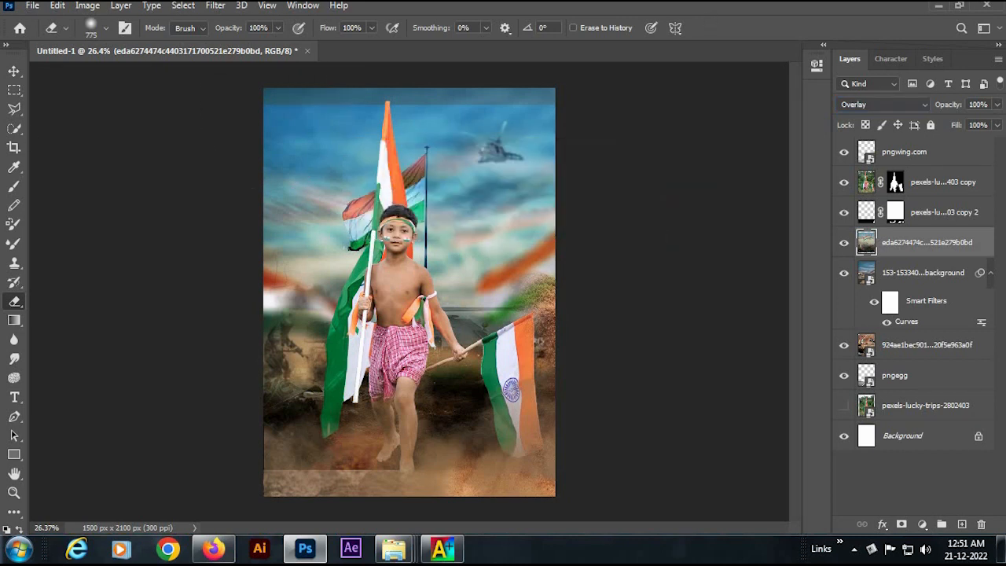
mouse_move(278, 114)
mouse_down()
mouse_move(377, 110)
mouse_move(366, 128)
mouse_up()
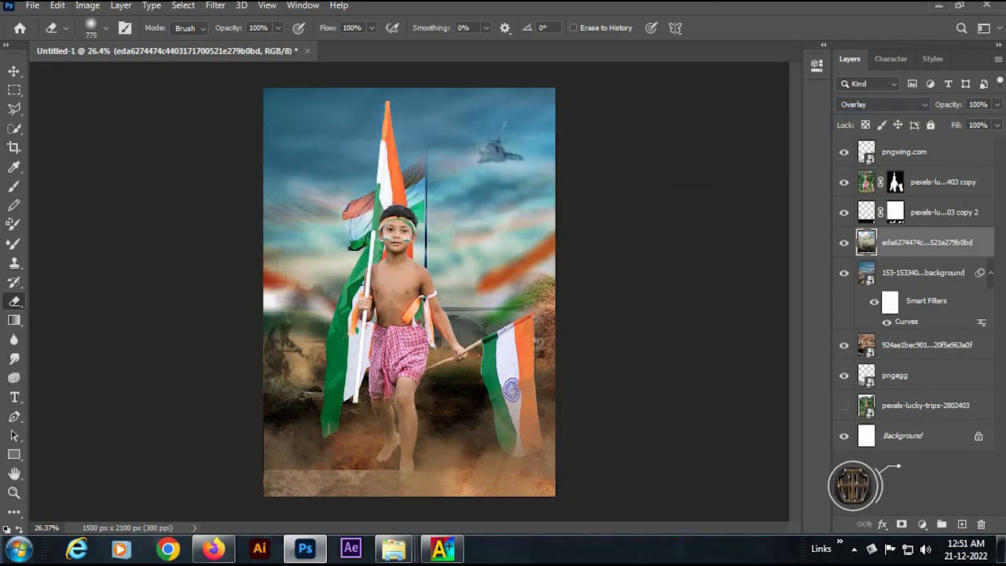
drag(283, 460, 518, 460)
scroll(441, 207, up, 2)
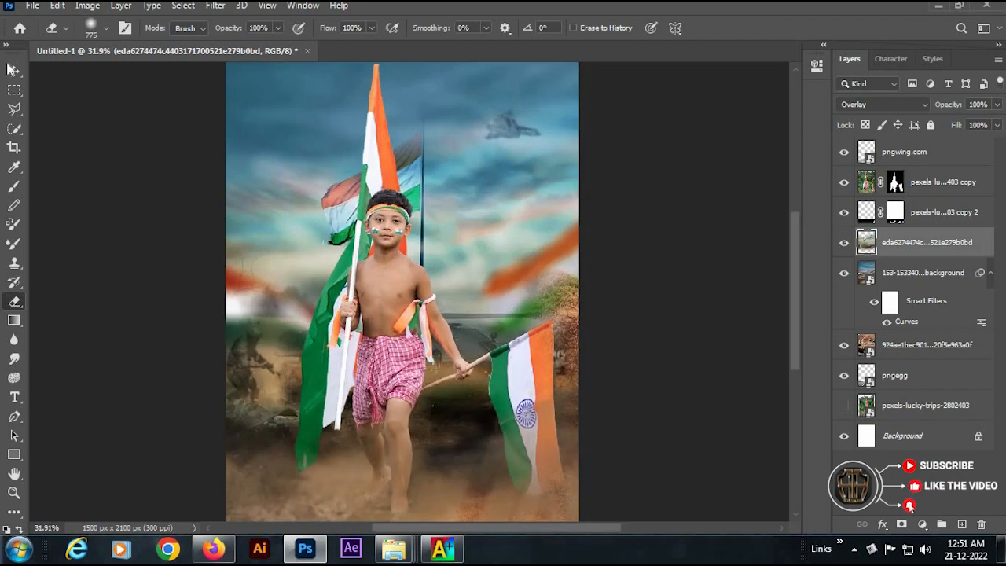
key(v)
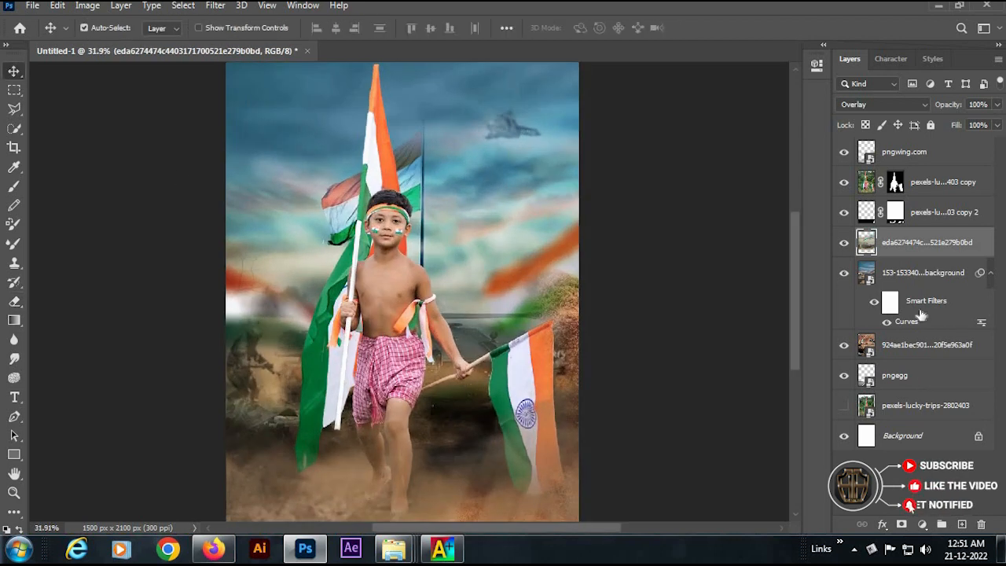
Merge the three background image layers and, in the Camera Raw Filter, set Texture to +100 and Clarity to +48.
shift+click(917, 360)
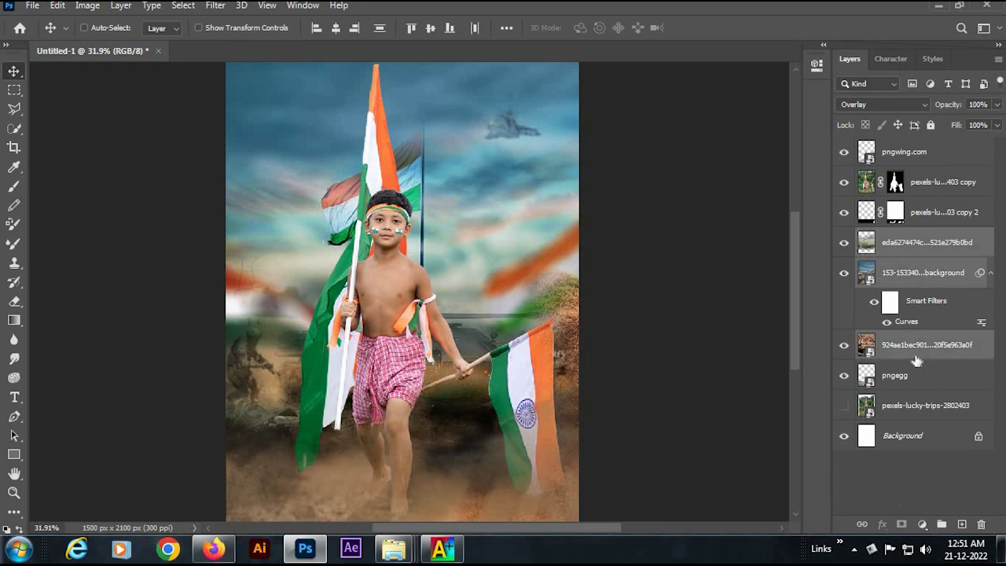
key(ctrl+e)
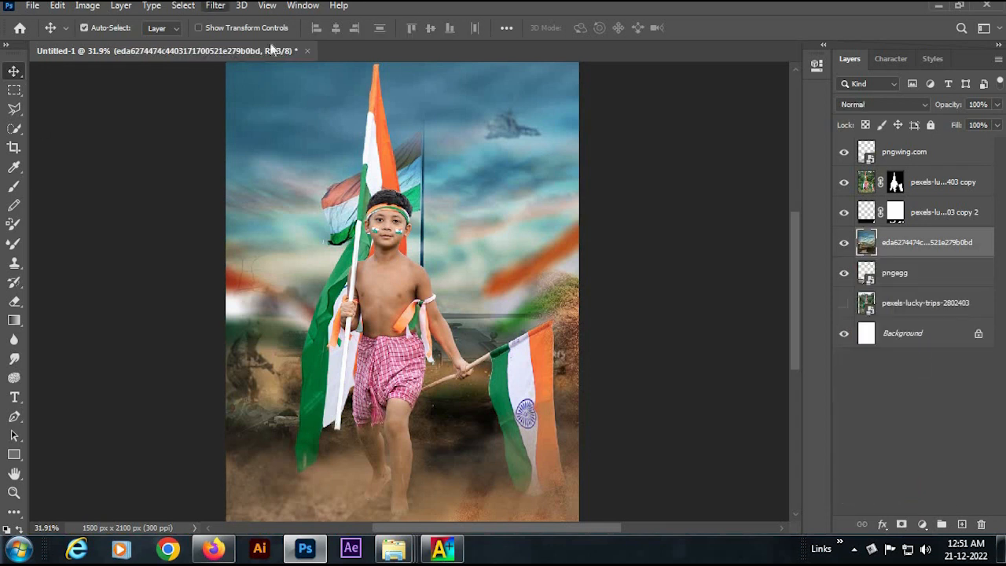
click(215, 5)
click(319, 107)
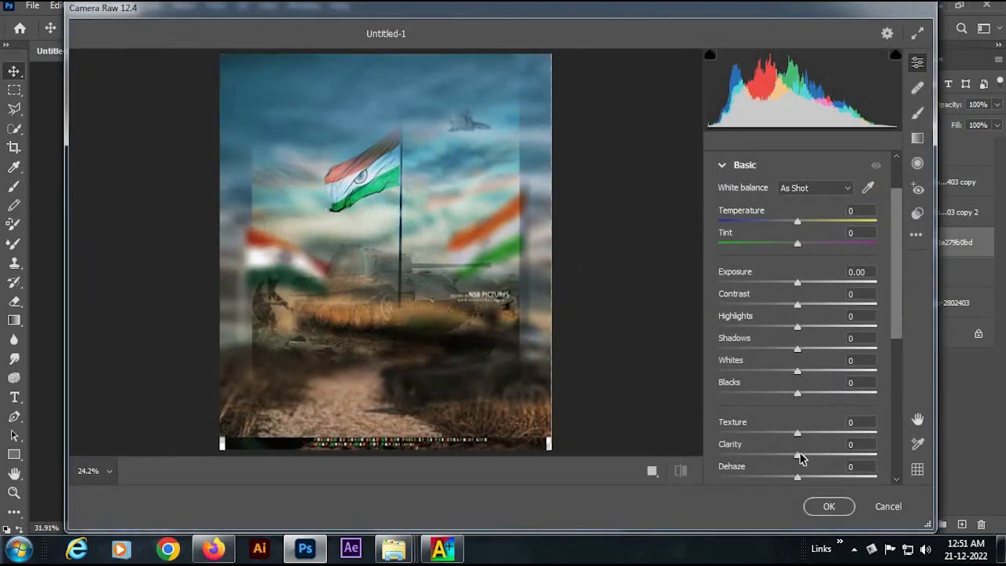
drag(799, 458, 897, 425)
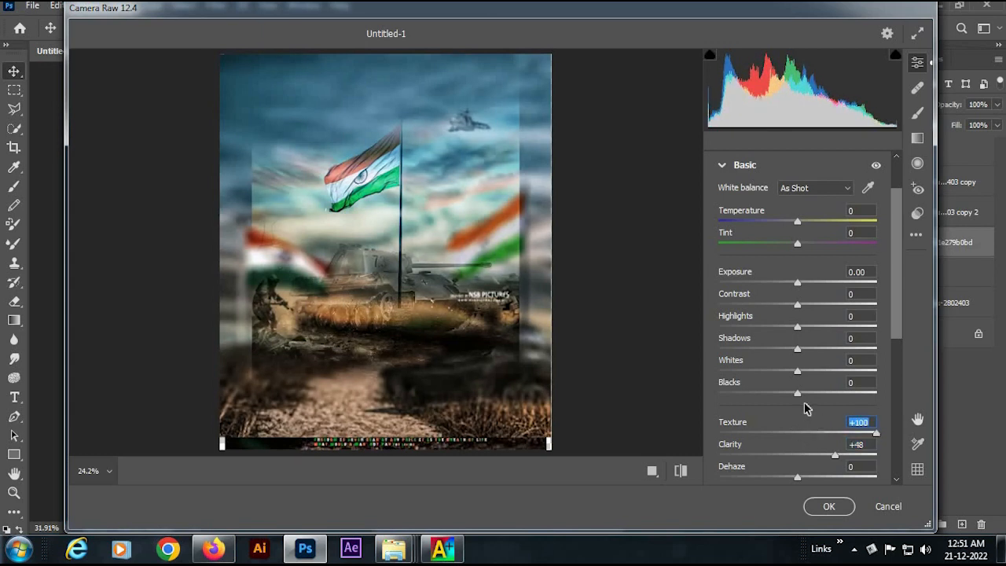
Set Blacks +100, Whites -67, Shadows +100 and Highlights -100, strongly raise Contrast, and apply the Camera Raw Filter to the merged background.
drag(797, 392, 917, 382)
drag(797, 374, 745, 369)
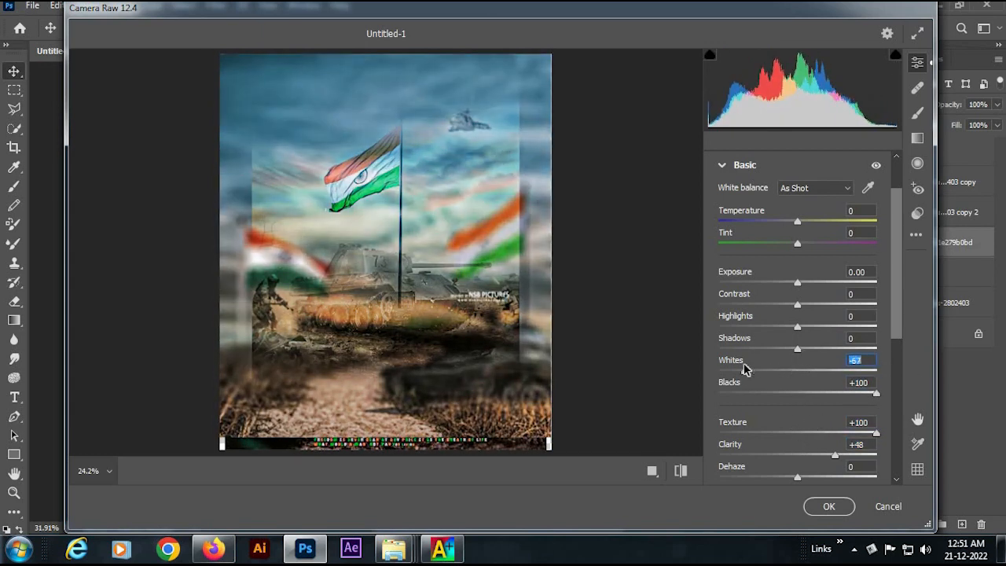
drag(798, 348, 665, 330)
text(100)
key(Return)
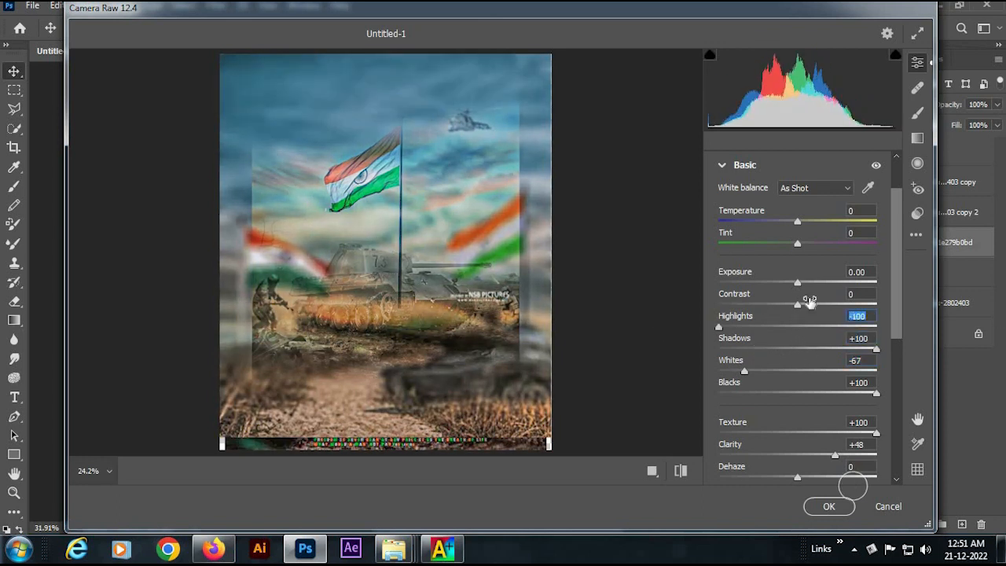
drag(808, 299, 880, 296)
click(830, 507)
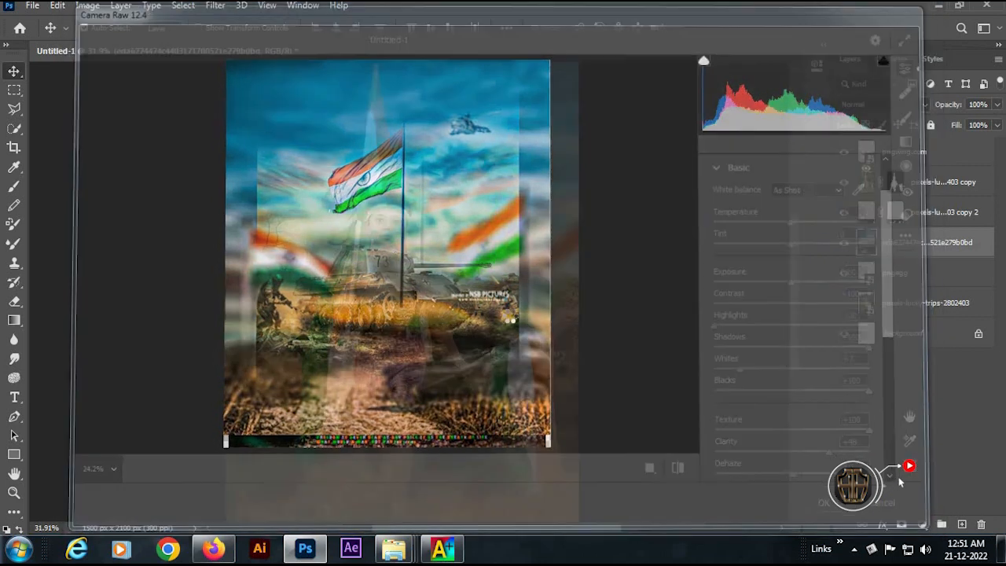
scroll(414, 263, down, 2)
scroll(415, 264, up, 3)
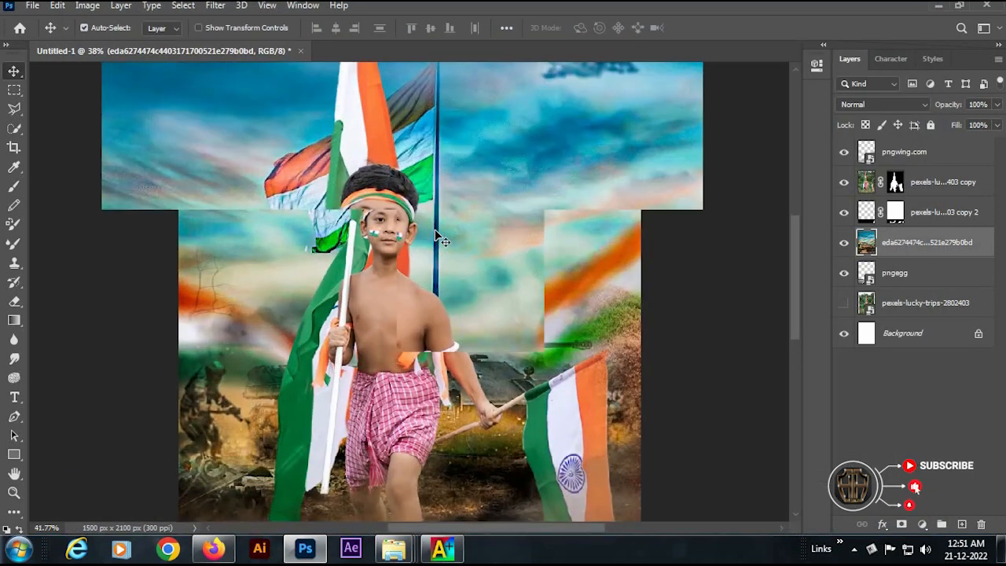
scroll(433, 234, down, 3)
scroll(438, 233, up, 2)
Smooth the boy's skin on the masked boy layer with the SkinFiner filter, using the hrd preset.
click(403, 249)
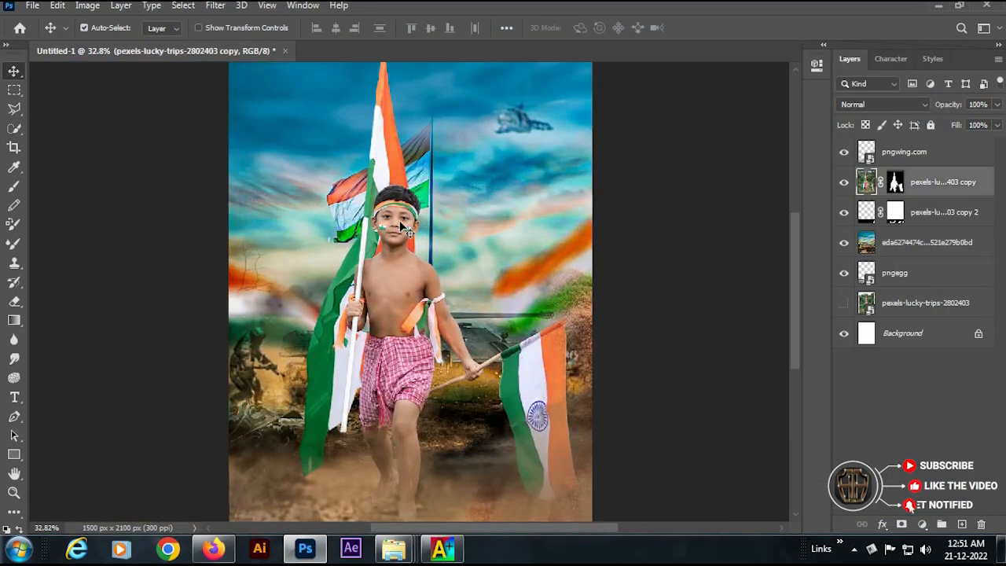
scroll(397, 228, up, 5)
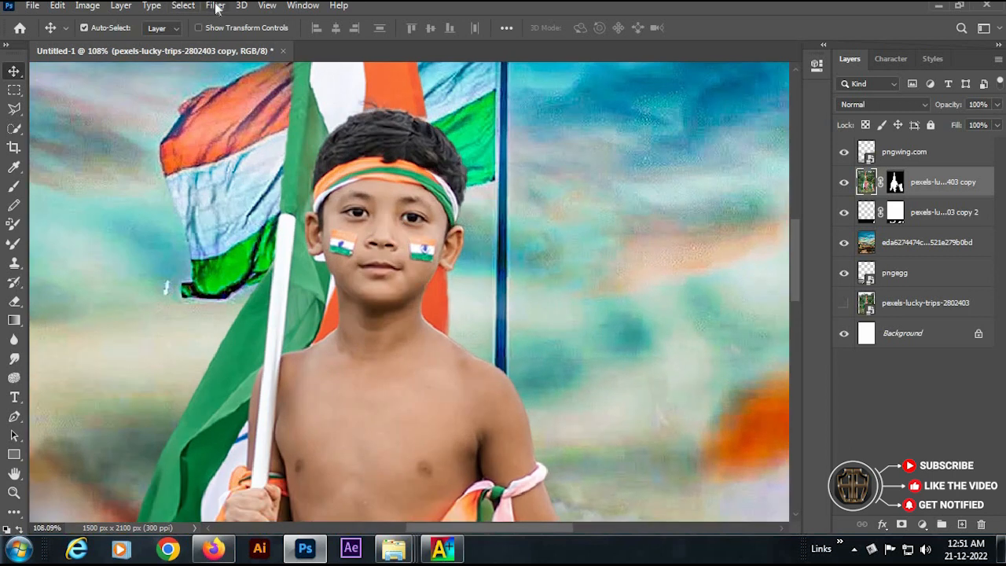
click(215, 7)
mouse_move(254, 338)
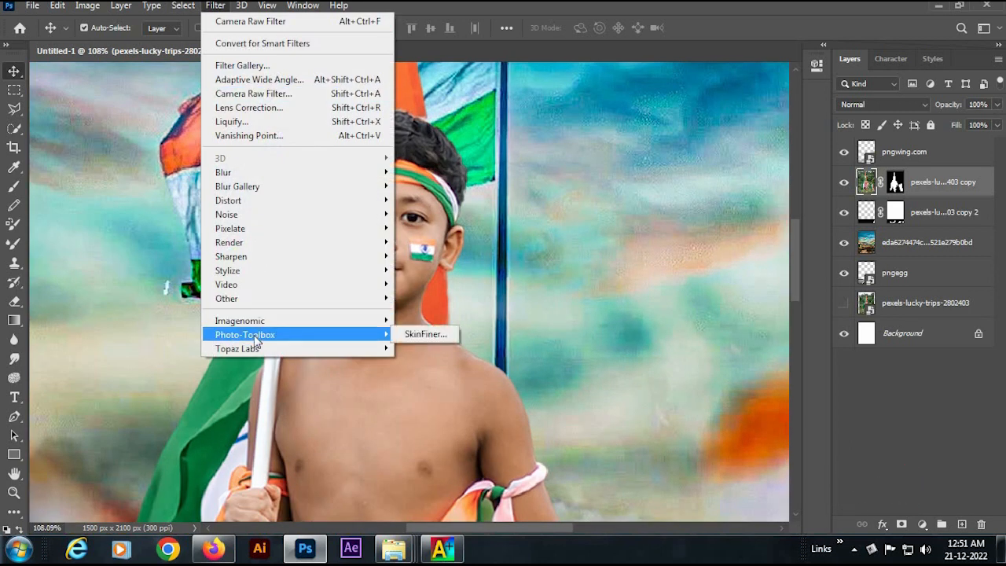
click(418, 332)
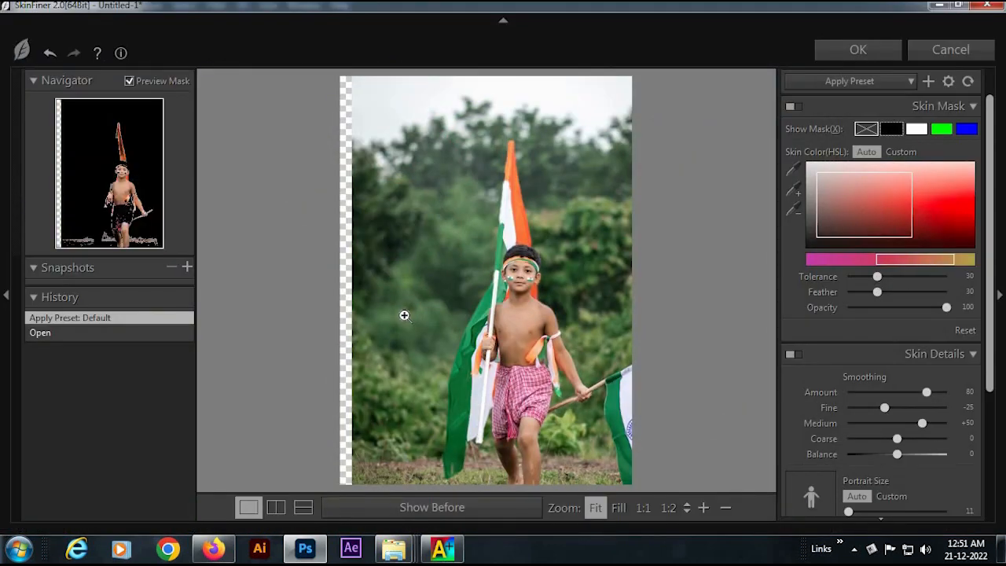
click(530, 272)
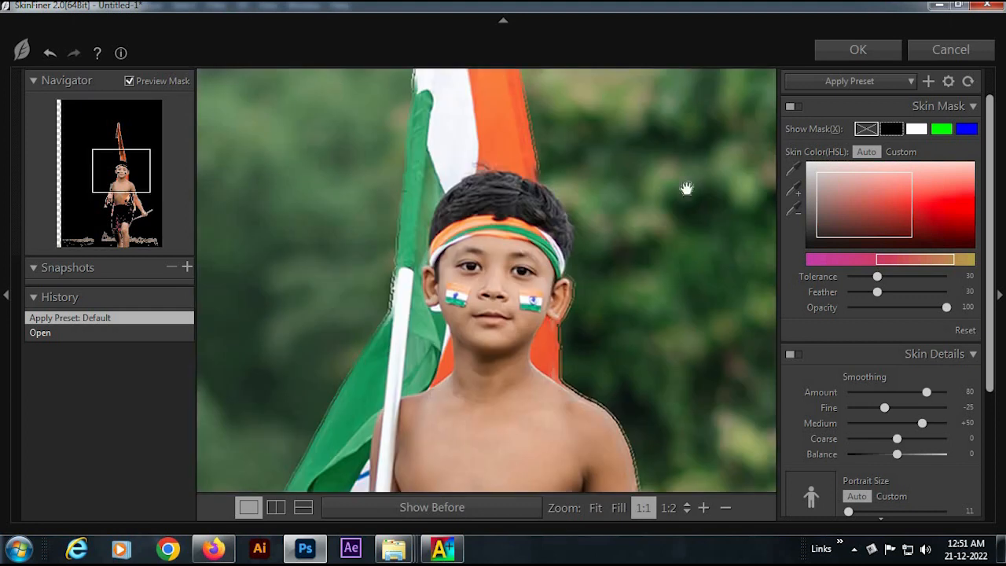
click(851, 82)
click(838, 111)
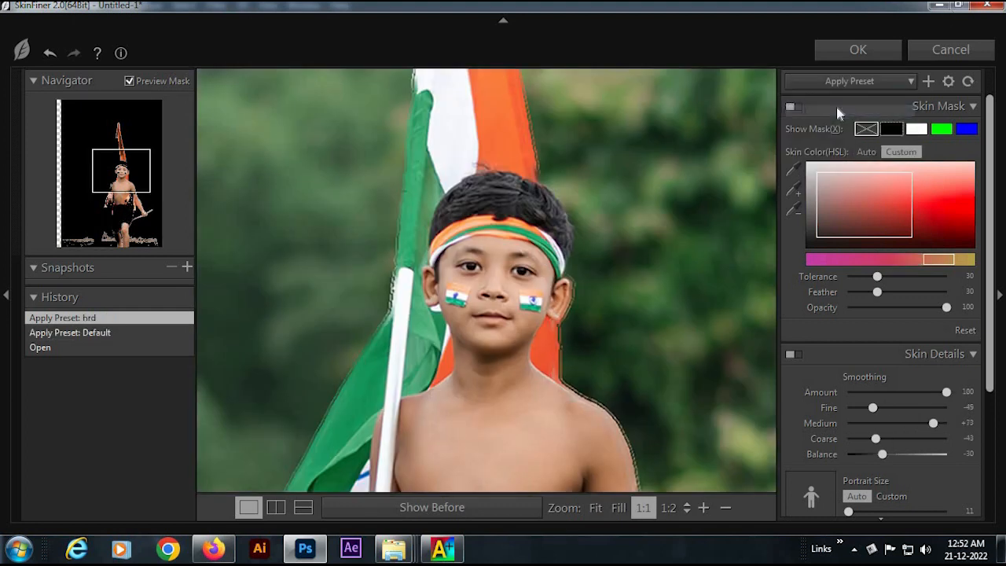
click(858, 49)
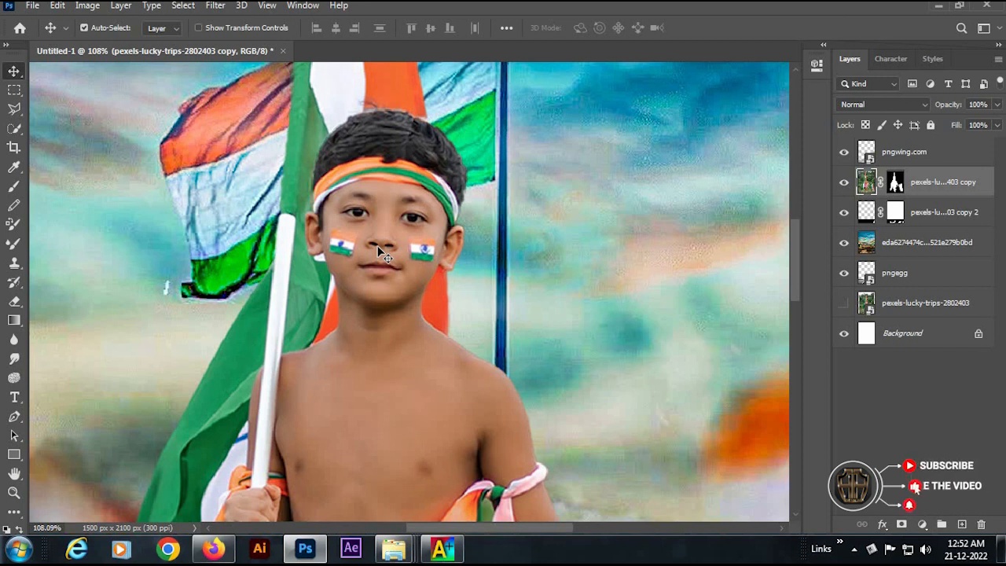
Start a Camera Raw Filter on the boy layer with Clarity and Texture both set to +100.
scroll(390, 225, down, 6)
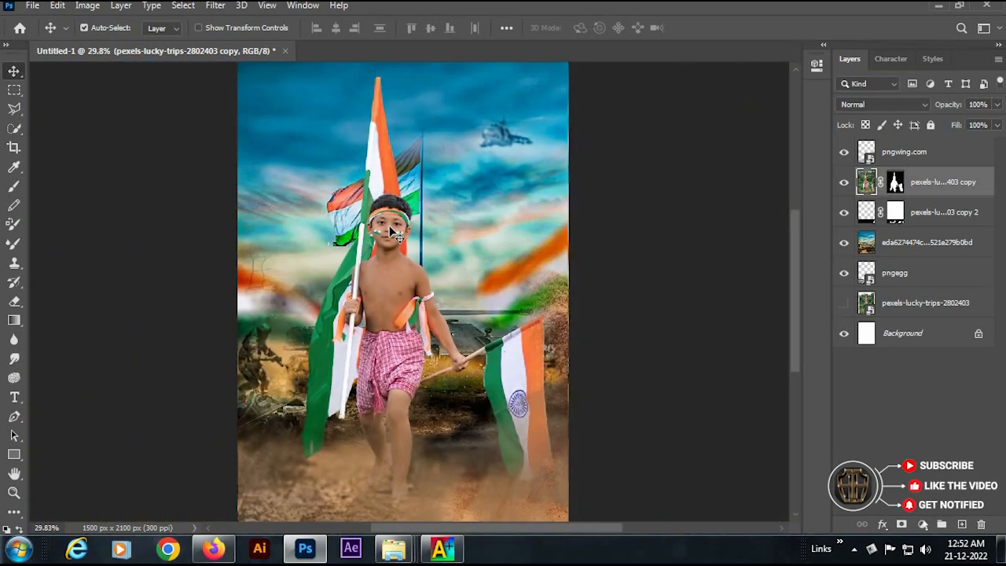
scroll(414, 267, up, 2)
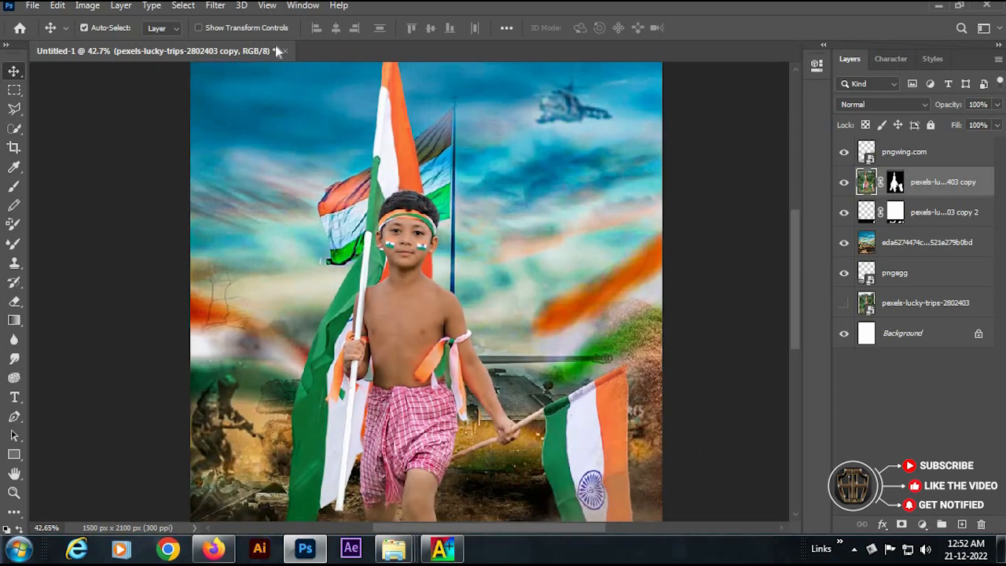
click(215, 6)
click(252, 95)
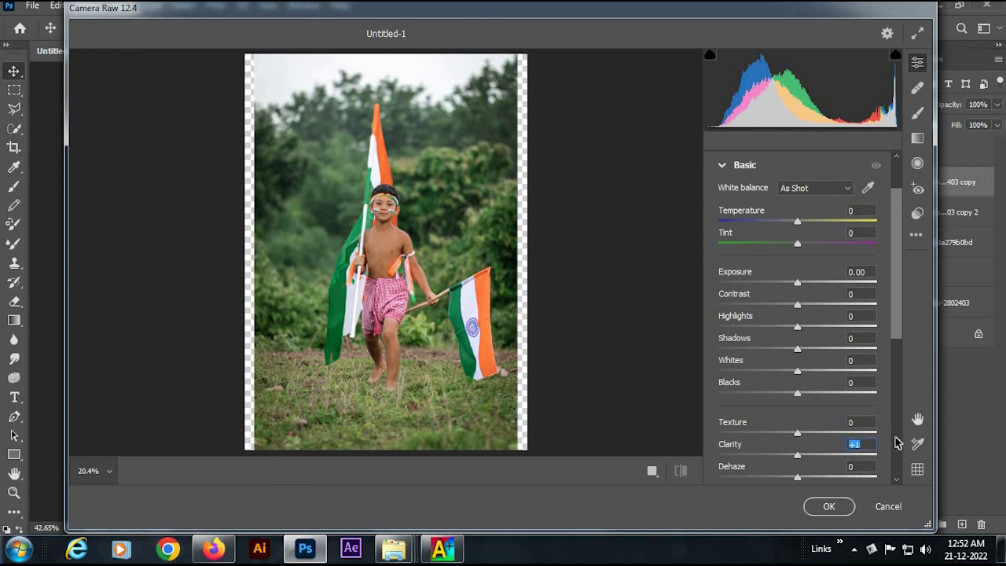
drag(896, 443, 902, 422)
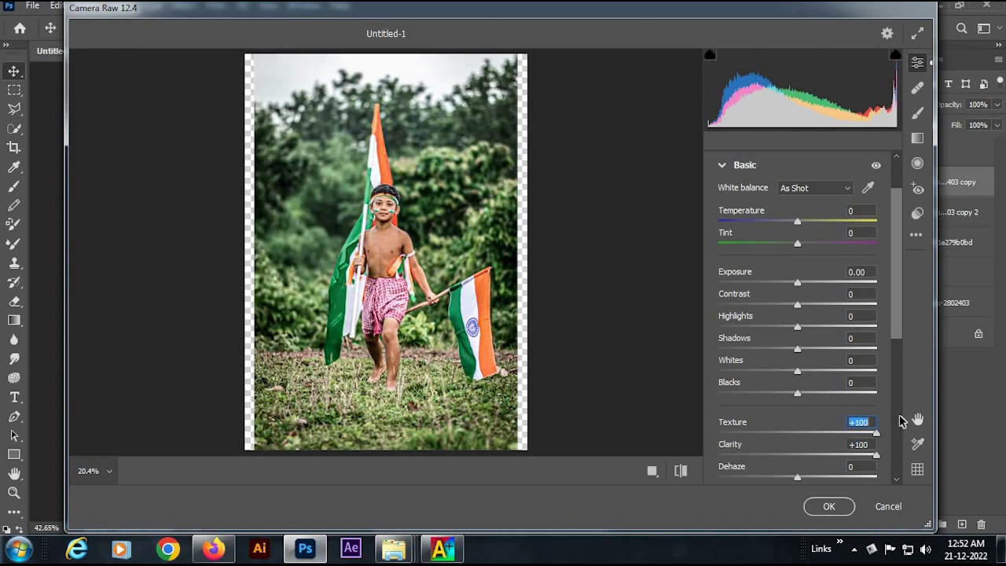
Set Blacks -5, Whites -100, Shadows +4, Highlights -73 and Contrast +41, and apply the Camera Raw Filter to the boy layer.
drag(798, 395, 710, 375)
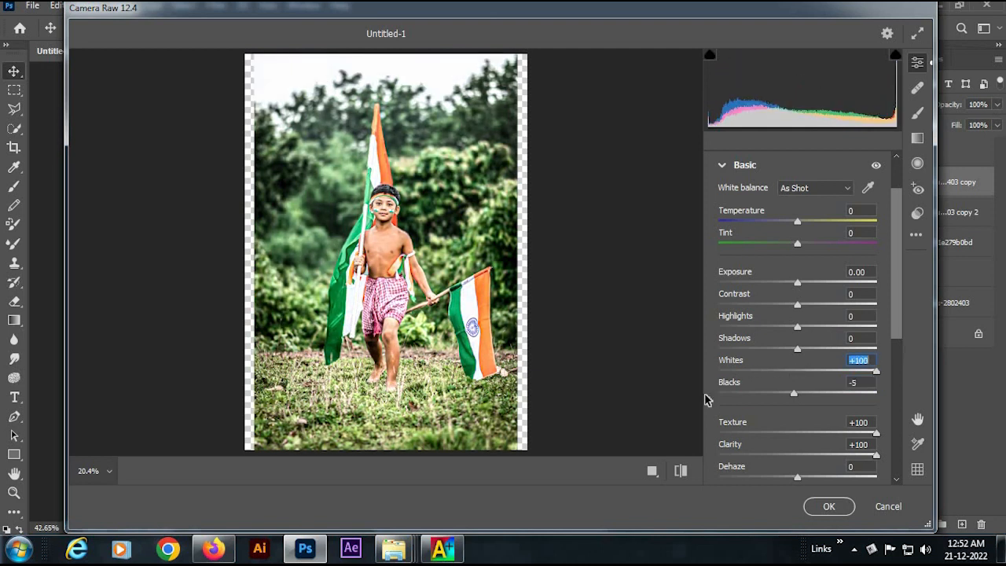
drag(797, 348, 739, 330)
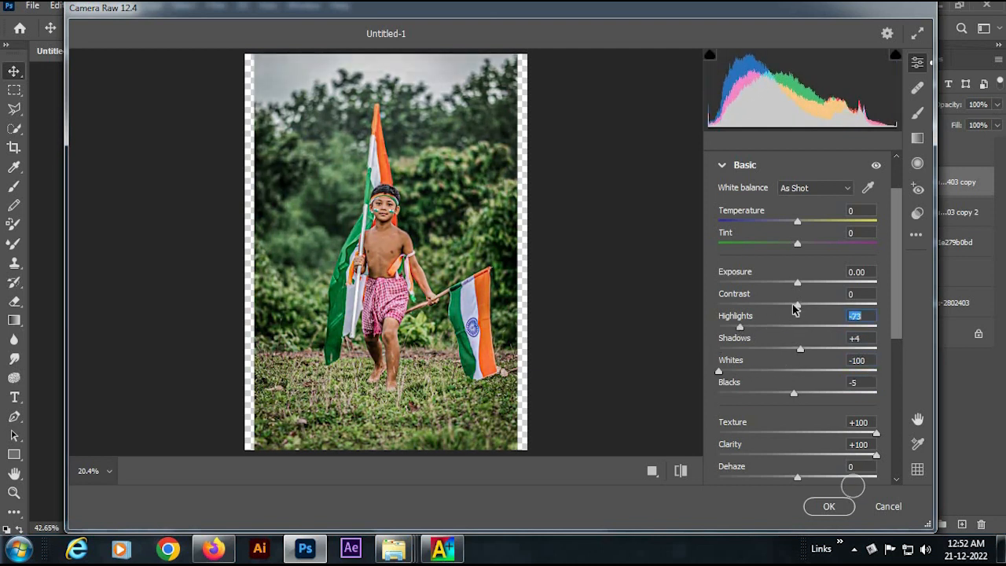
drag(797, 303, 829, 312)
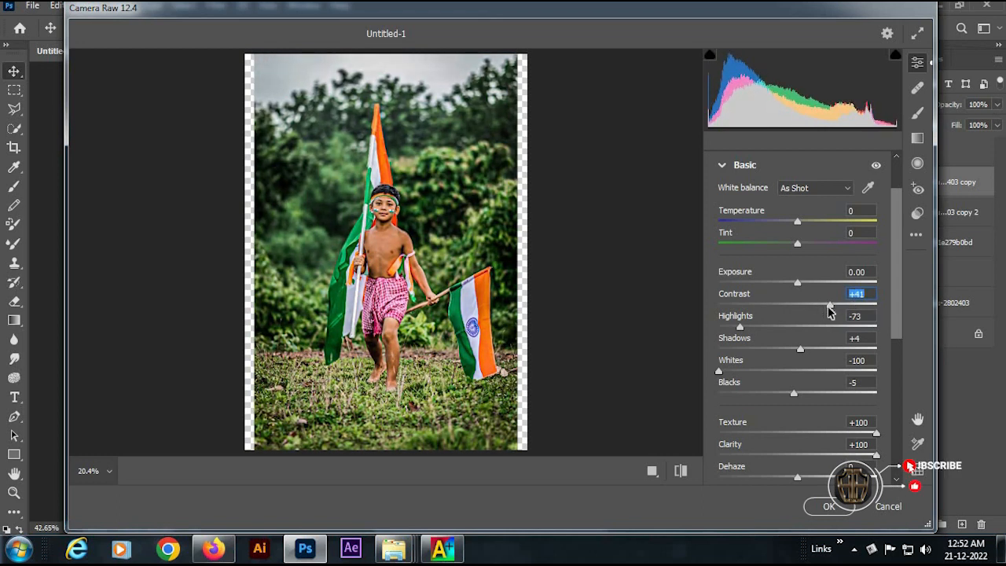
click(827, 506)
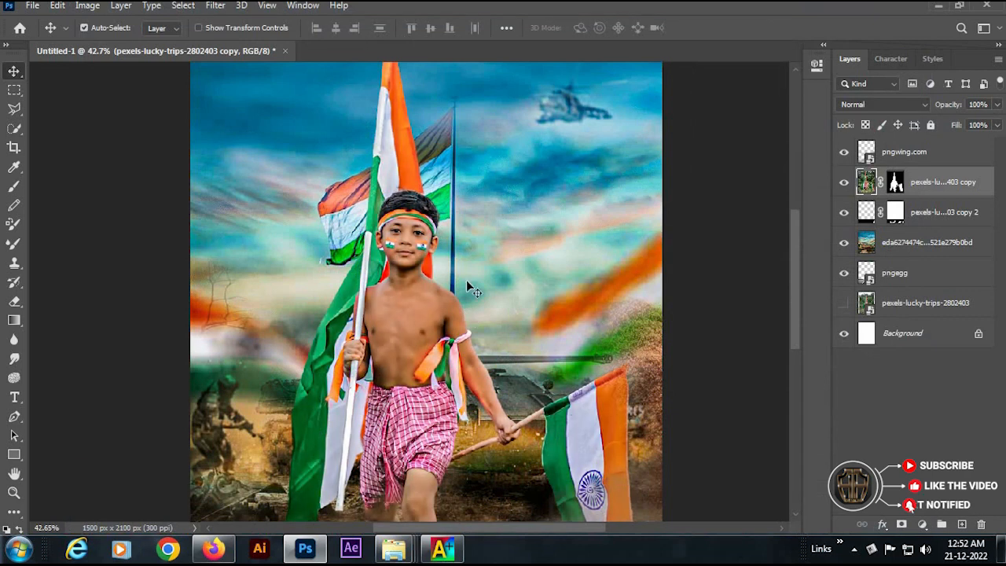
scroll(377, 283, down, 4)
scroll(397, 278, up, 4)
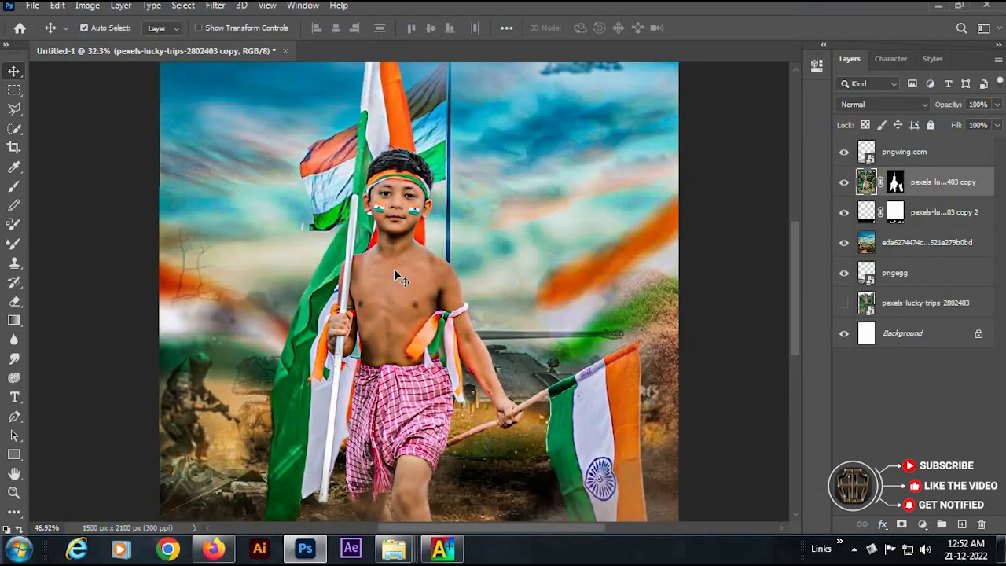
scroll(397, 278, up, 1)
scroll(399, 263, down, 3)
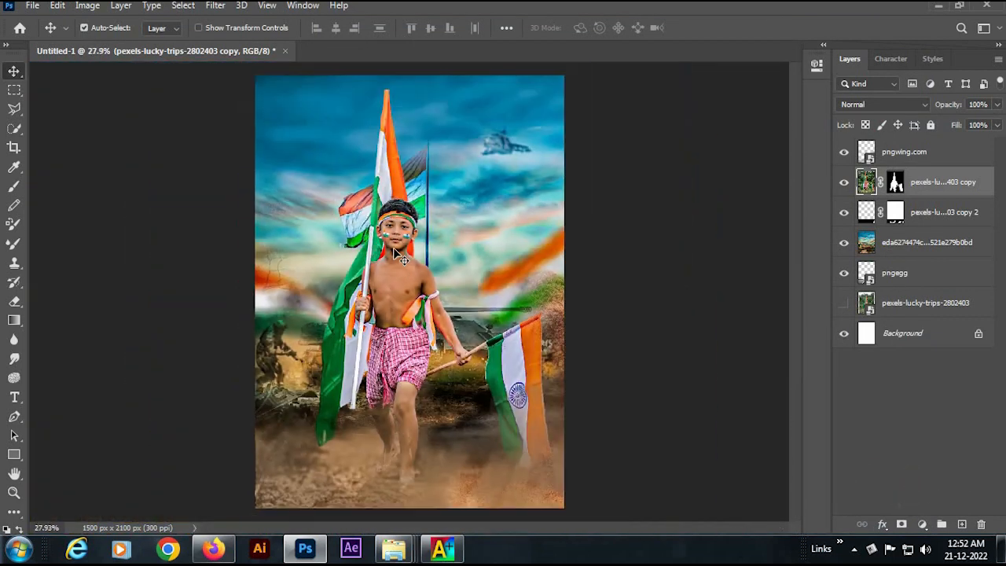
Apply a Gaussian Blur with a 6.8 pixel radius to the merged background layer.
click(439, 193)
click(214, 6)
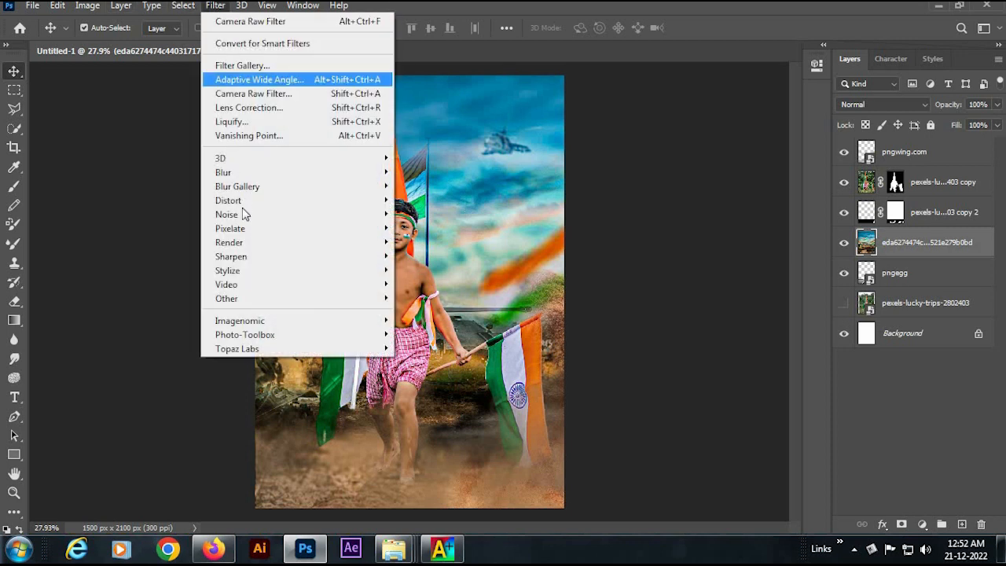
mouse_move(330, 172)
click(442, 228)
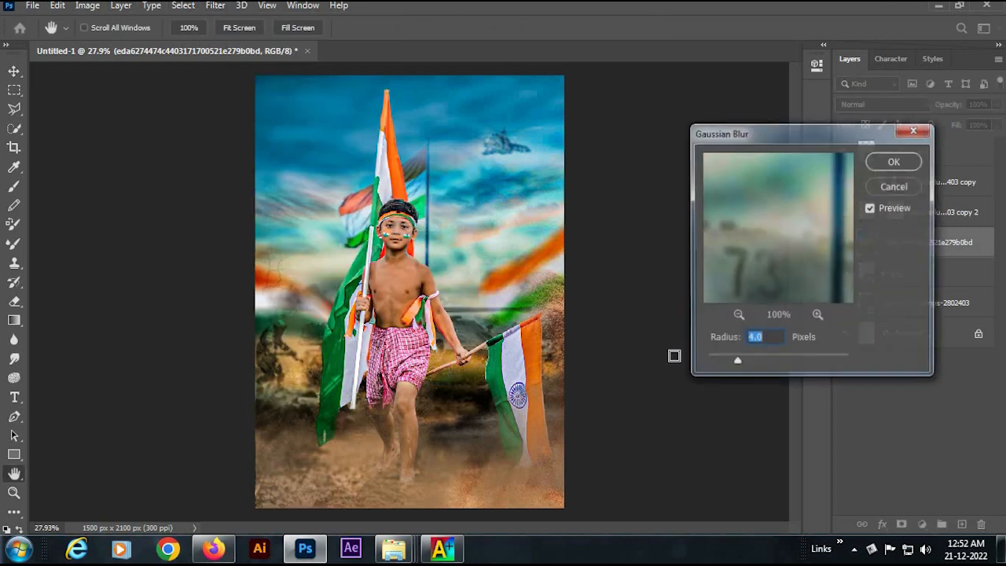
drag(764, 363, 754, 362)
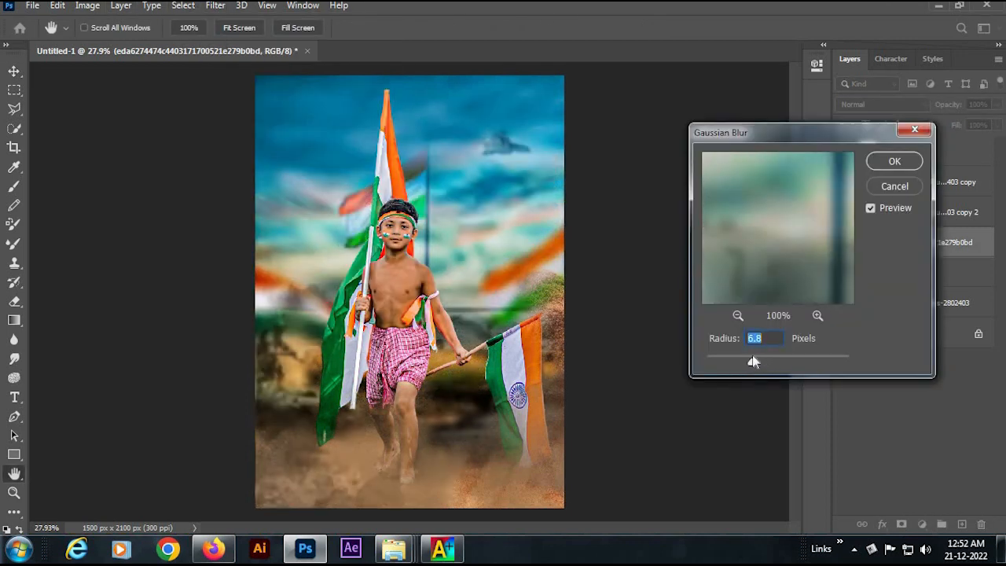
click(904, 162)
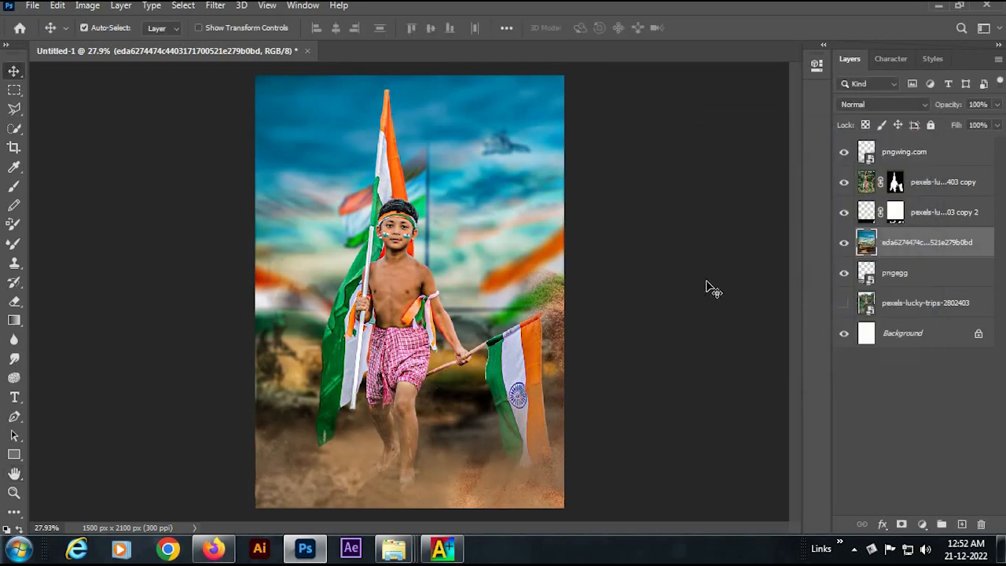
scroll(546, 325, down, 1)
scroll(480, 299, up, 5)
scroll(339, 272, down, 4)
scroll(338, 272, down, 1)
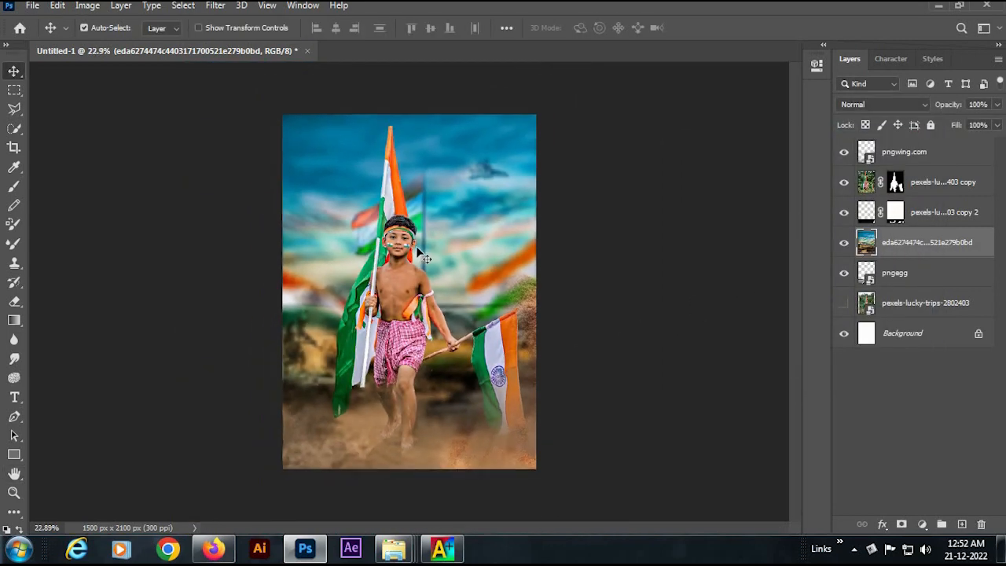
scroll(377, 263, up, 2)
scroll(417, 251, down, 1)
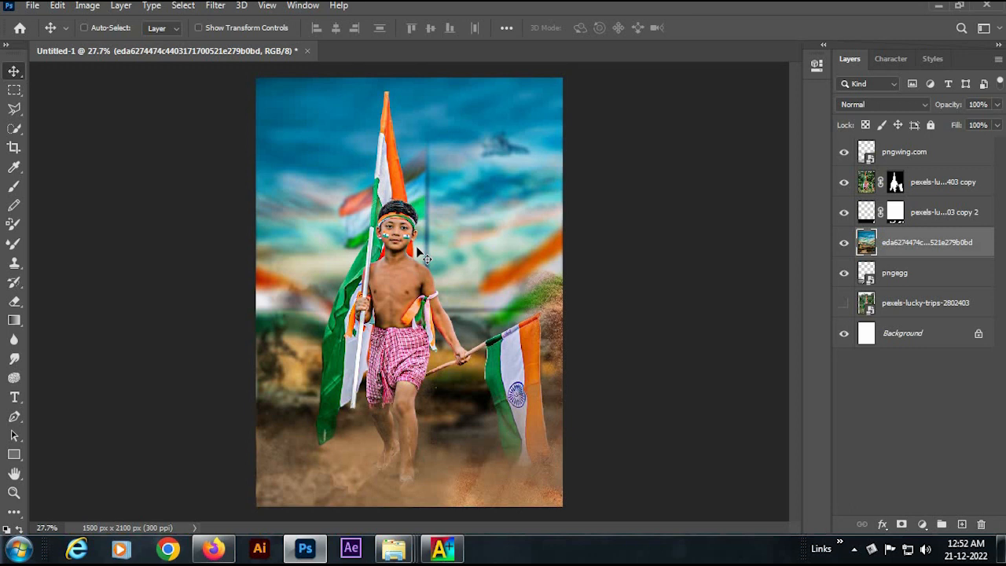